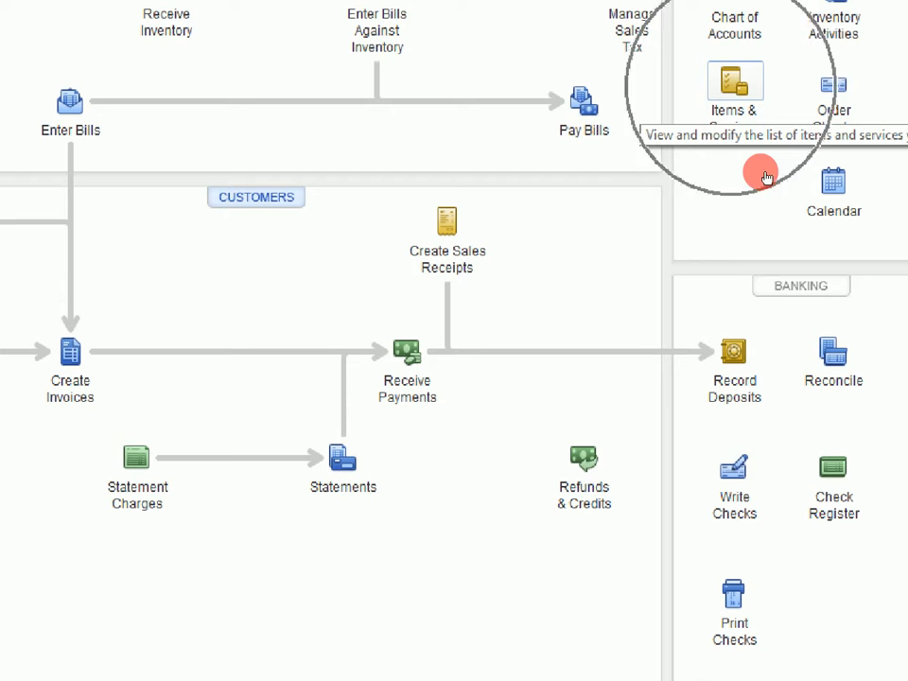
# Open the list of items and services and enlarge its window.
pyautogui.click(766, 177)
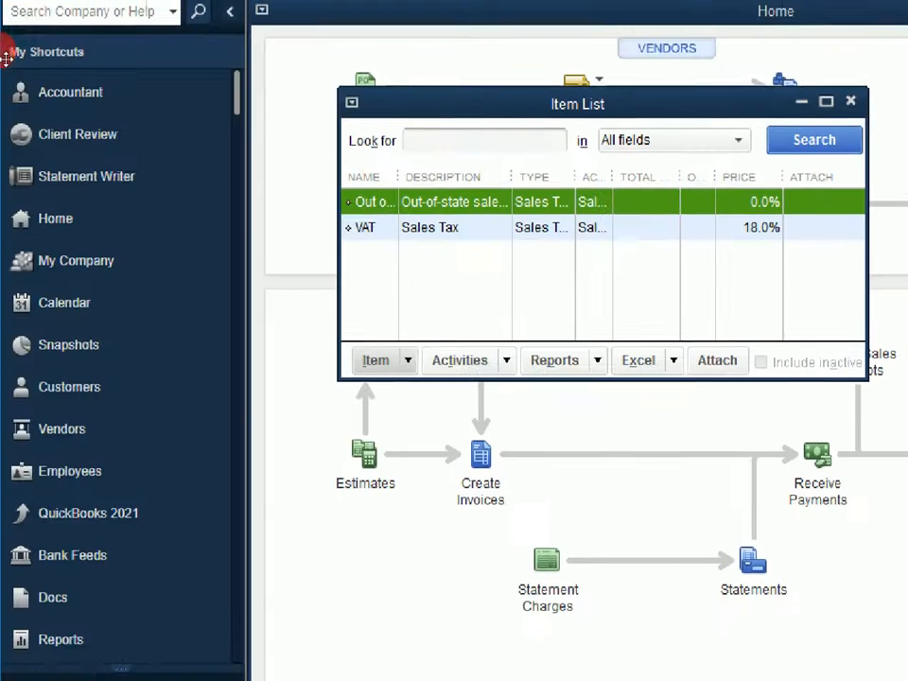
pyautogui.moveTo(402, 121); pyautogui.dragTo(377, 121)
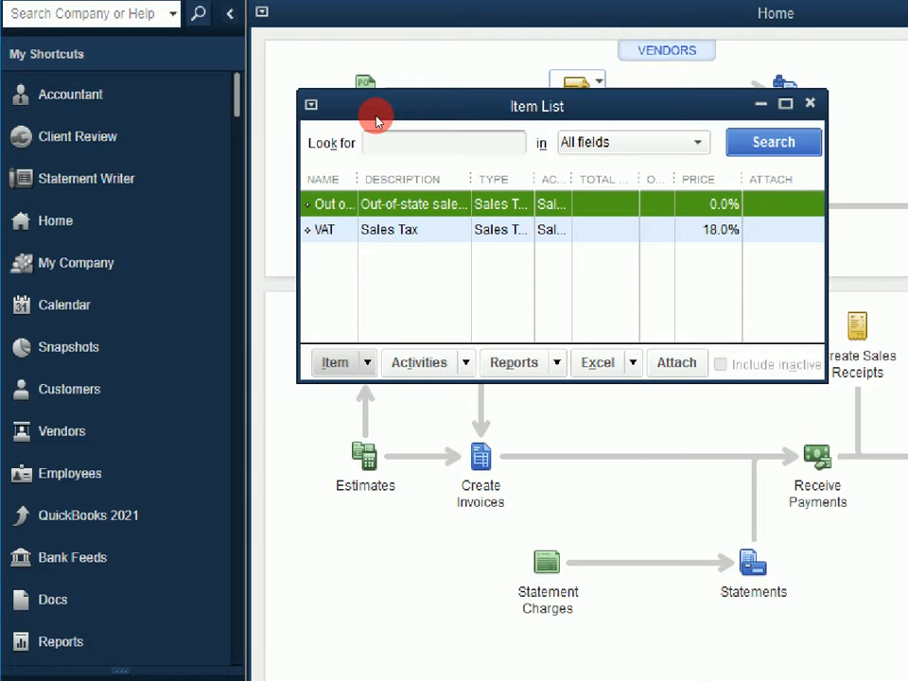
pyautogui.doubleClick(523, 115)
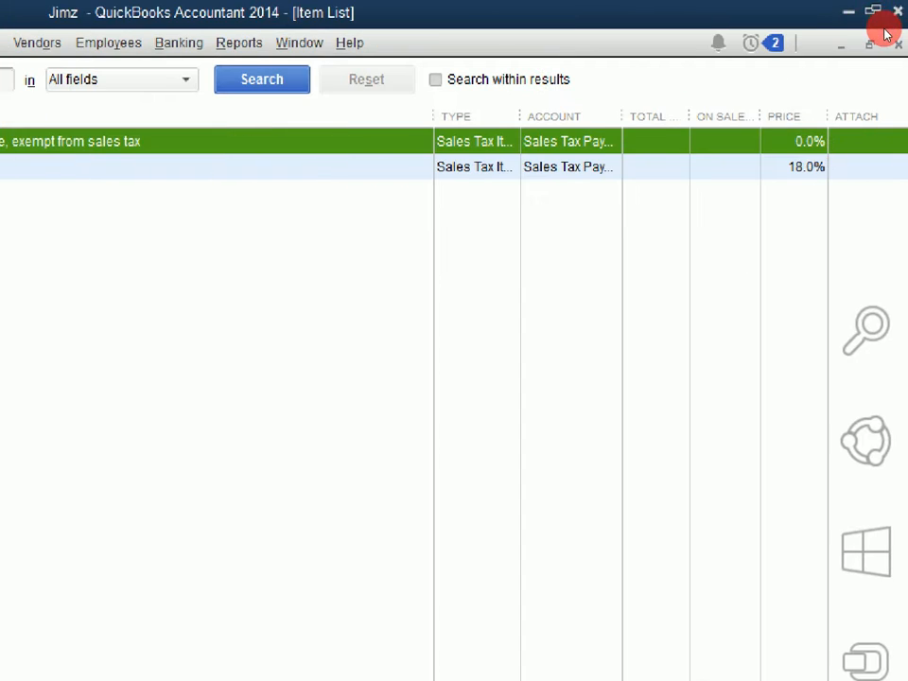
pyautogui.click(869, 44)
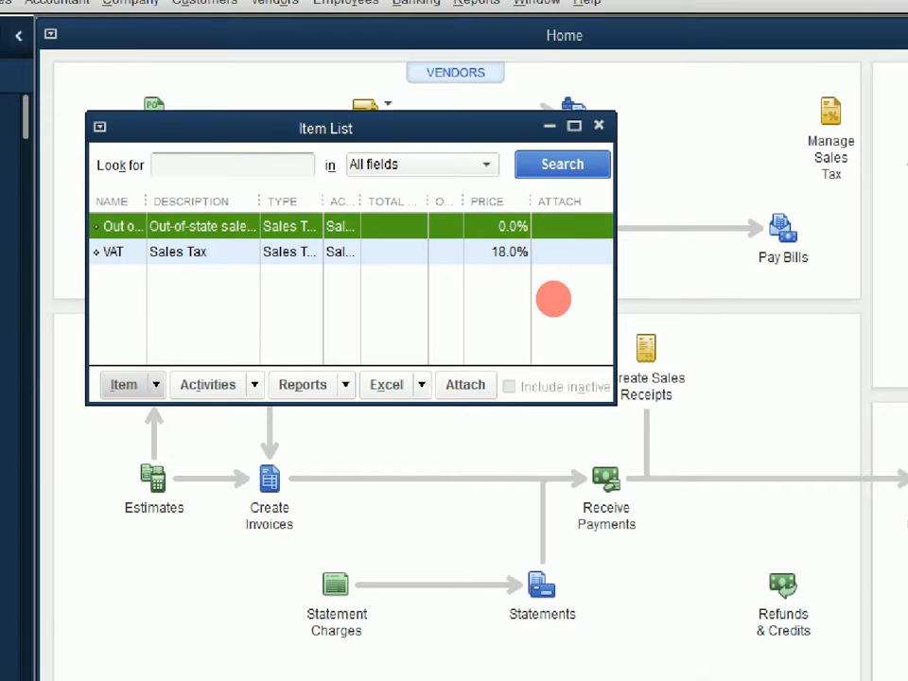
pyautogui.moveTo(551, 299); pyautogui.dragTo(690, 438)
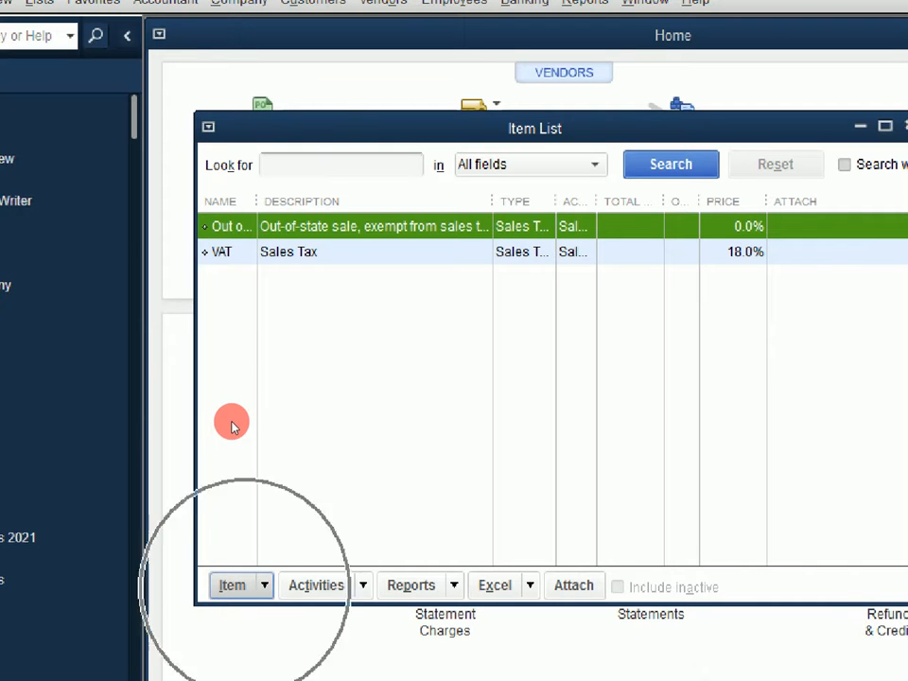
# Start a new item in the item list and set its type to Inventory Part.
pyautogui.press('Right')
pyautogui.press('Left')
pyautogui.press('Return')
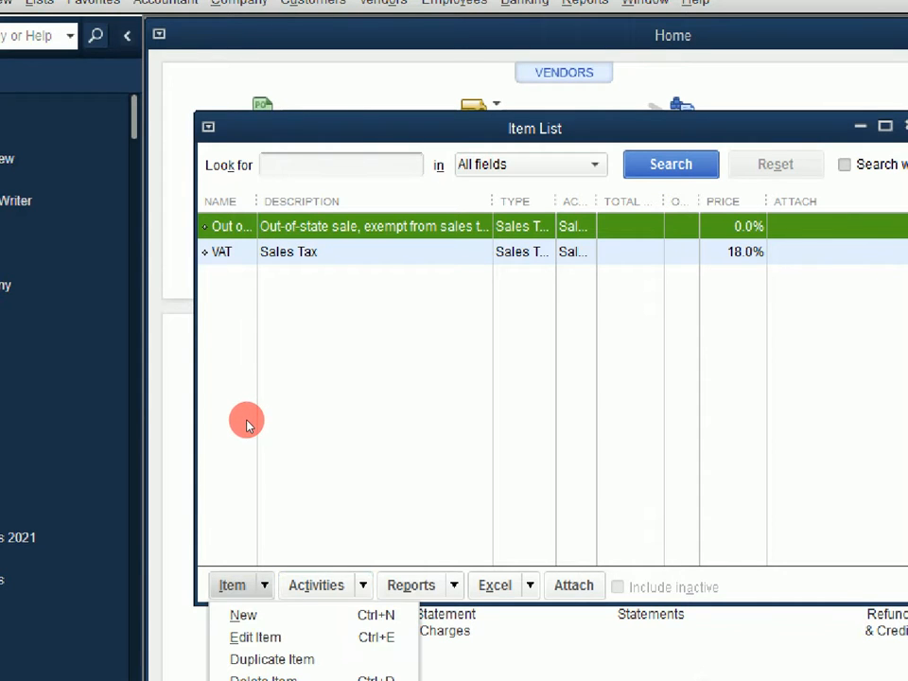
pyautogui.press('Down')
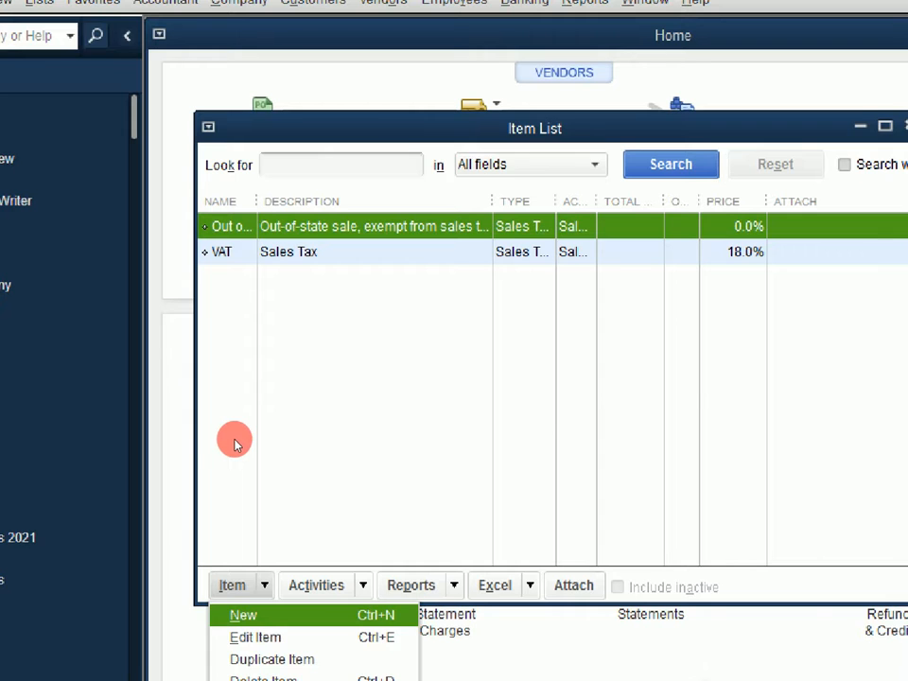
pyautogui.press('Return')
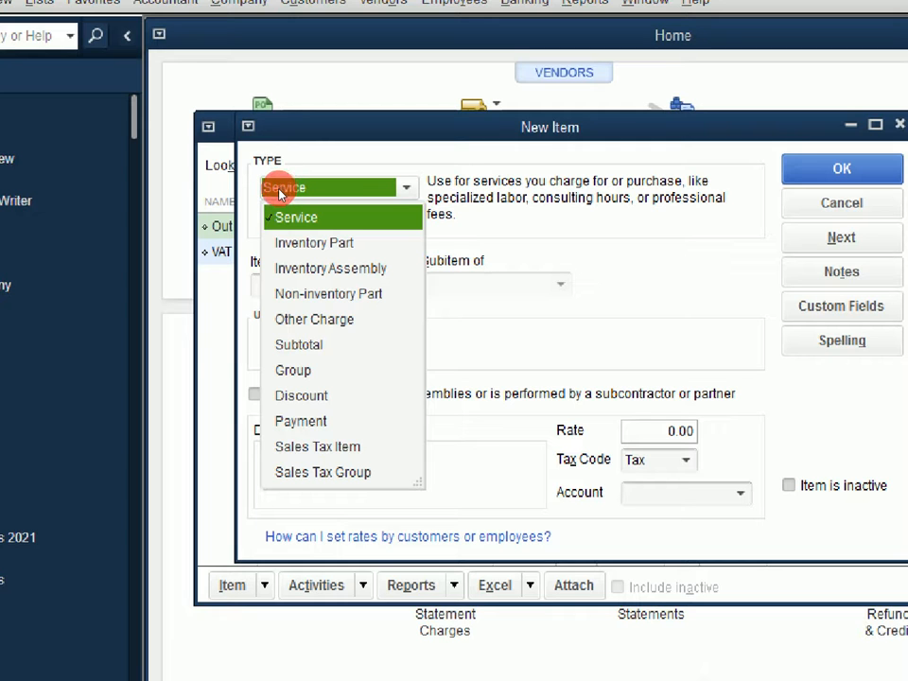
pyautogui.click(314, 243)
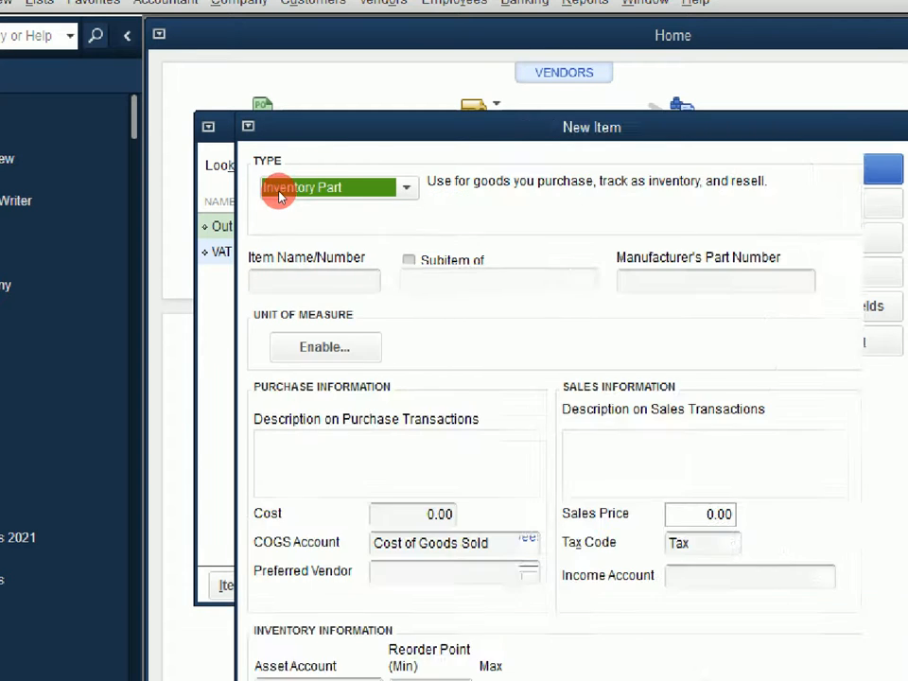
pyautogui.moveTo(408, 95); pyautogui.dragTo(407, 92)
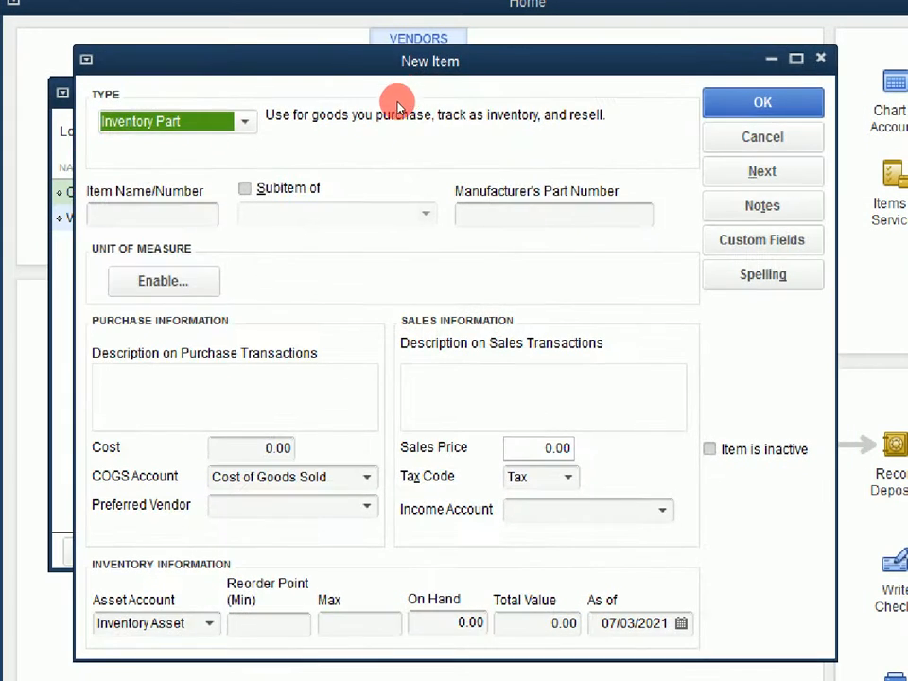
# Name the new inventory item Monitors.
pyautogui.click(214, 214)
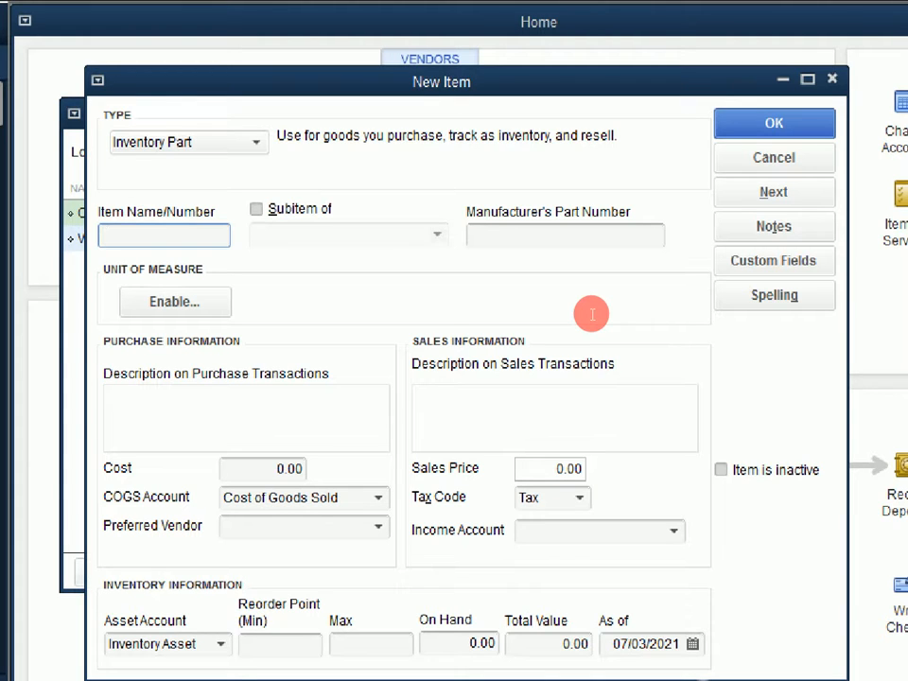
pyautogui.write('\\m')
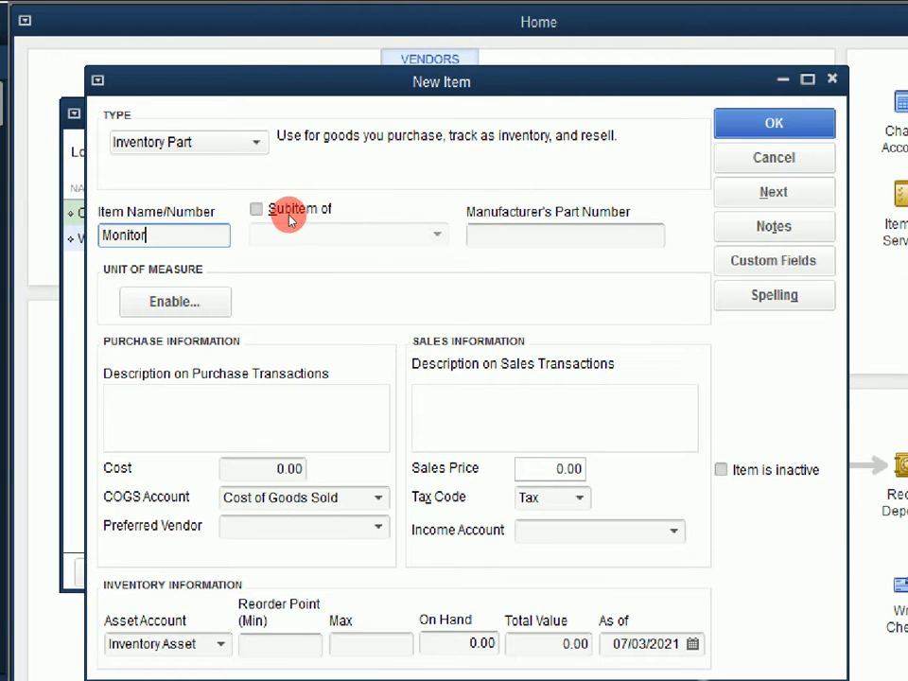
pyautogui.write('s')
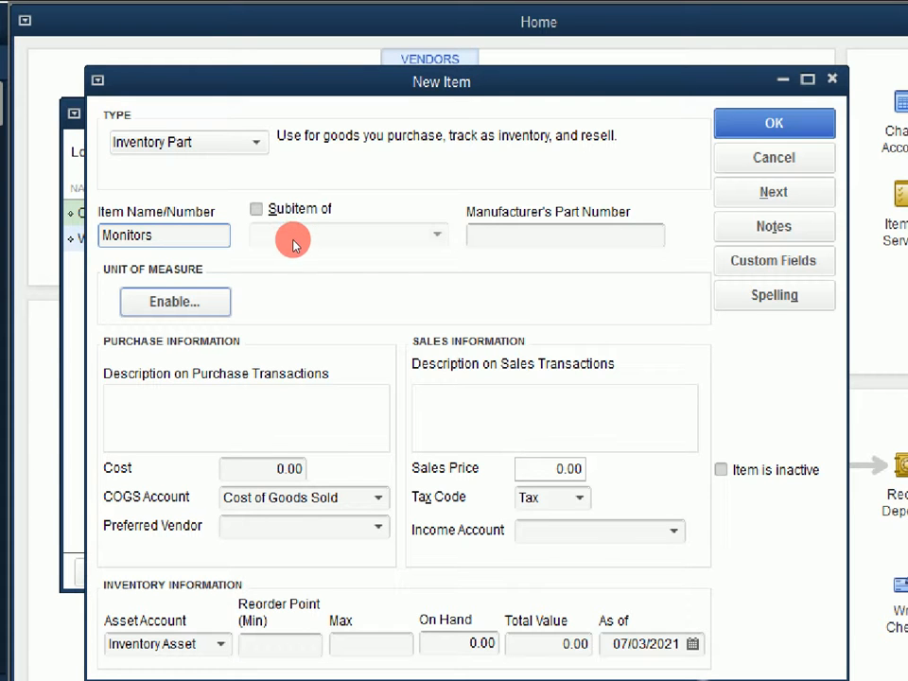
# Enable units of measure with a single unit per item and choose Other as the unit type.
pyautogui.press('Return')
pyautogui.moveTo(534, 174); pyautogui.dragTo(435, 104)
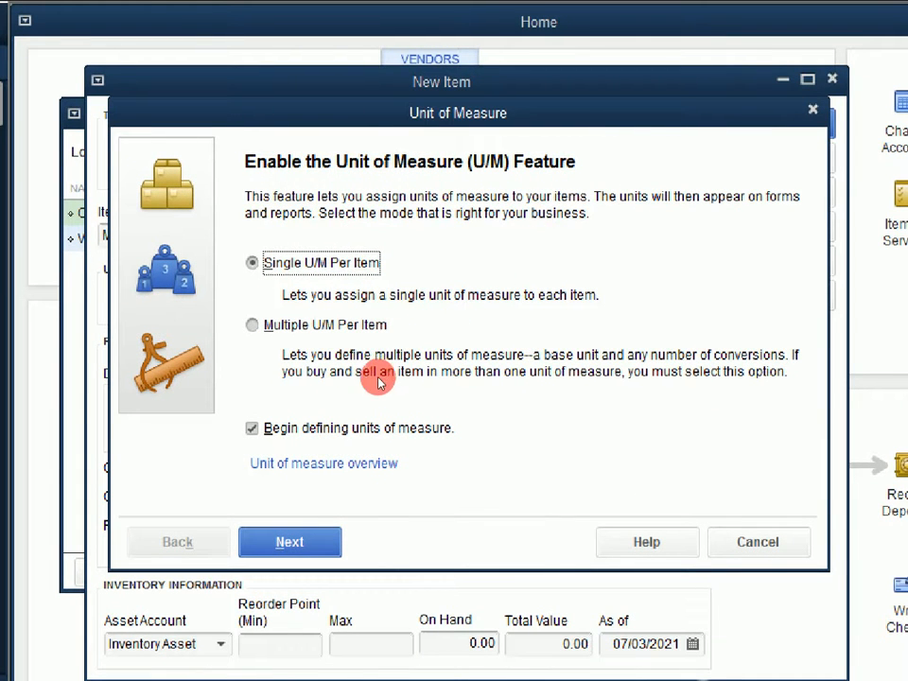
pyautogui.press('Return')
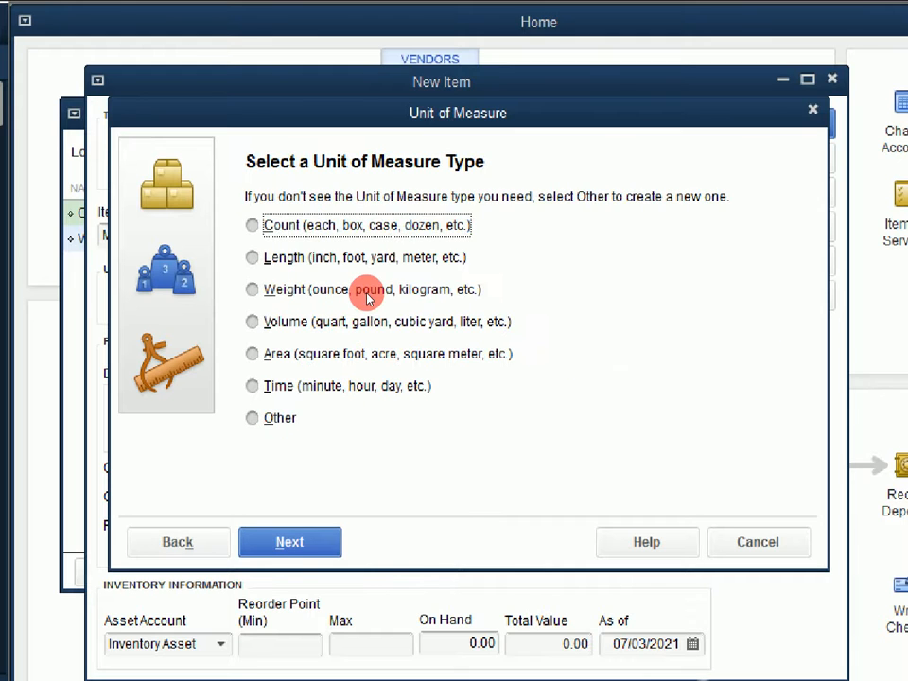
pyautogui.hotkey('alt', 'o')
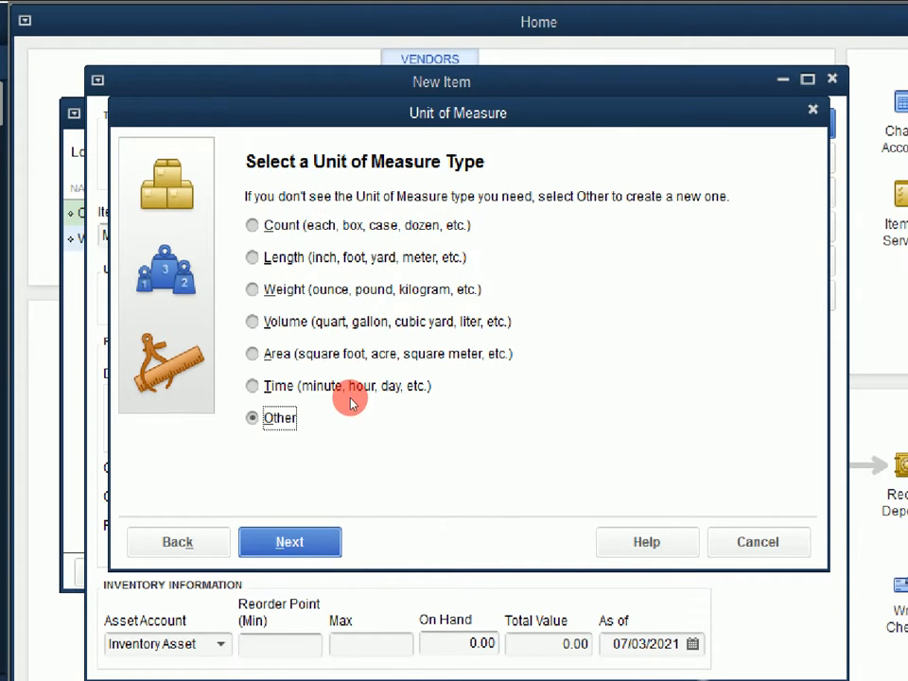
pyautogui.press('Return')
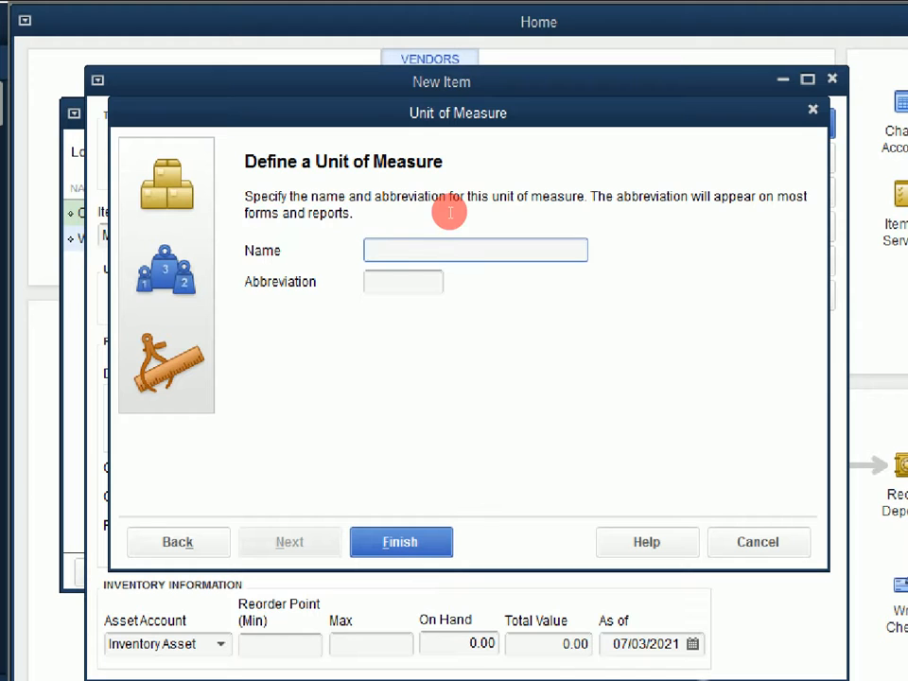
# Define the unit of measure as Sets with the abbreviation St and finish the setup.
pyautogui.write('Sets')
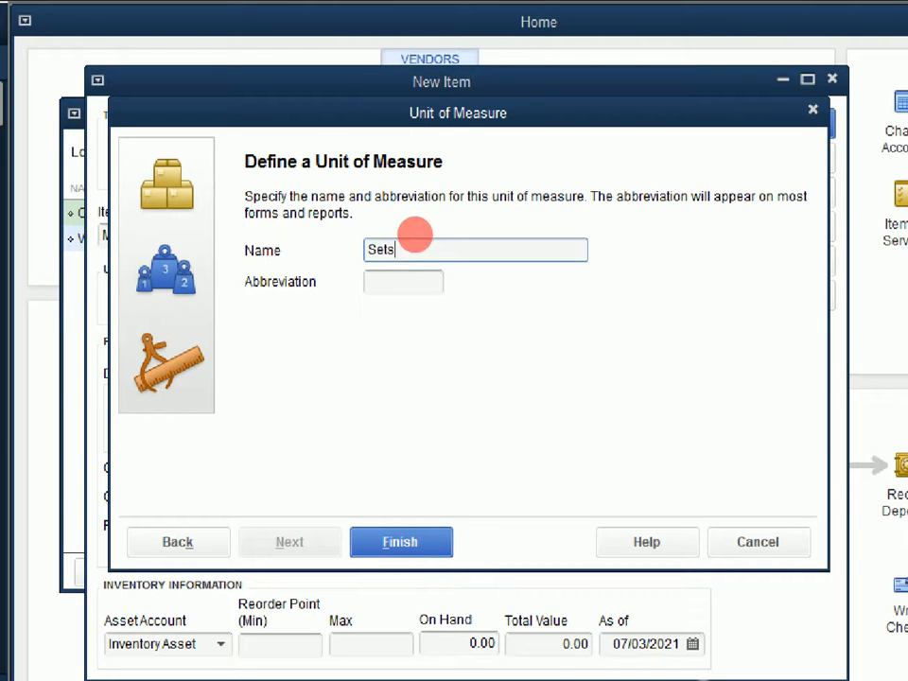
pyautogui.press('Tab')
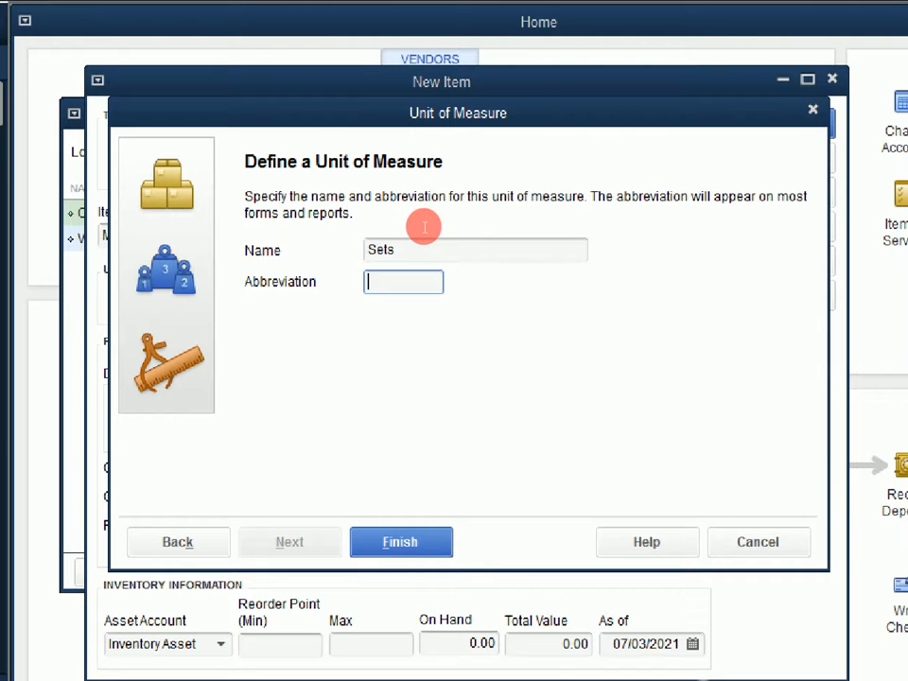
pyautogui.write('St')
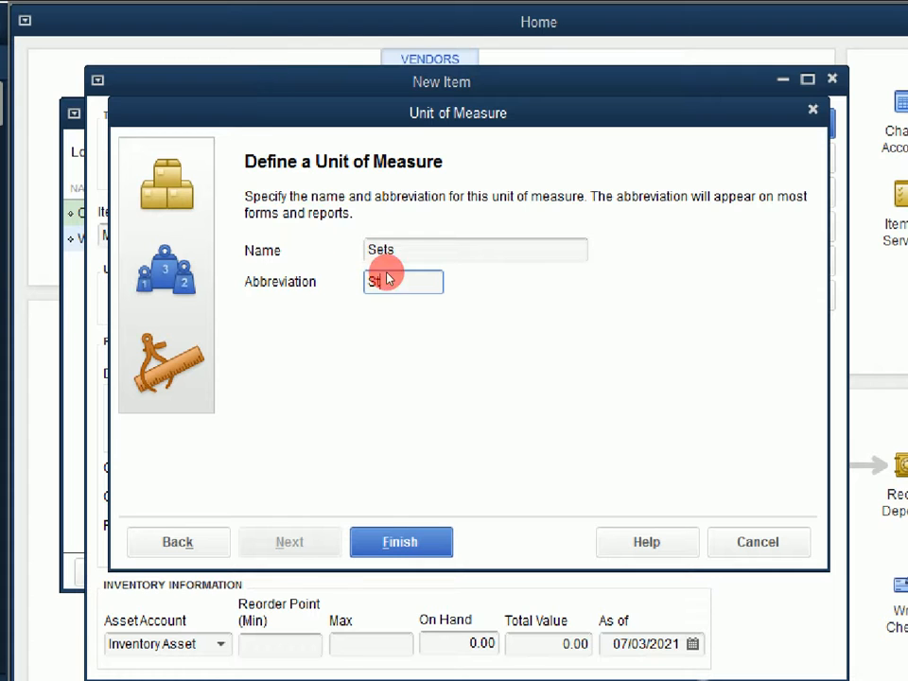
pyautogui.press('Tab')
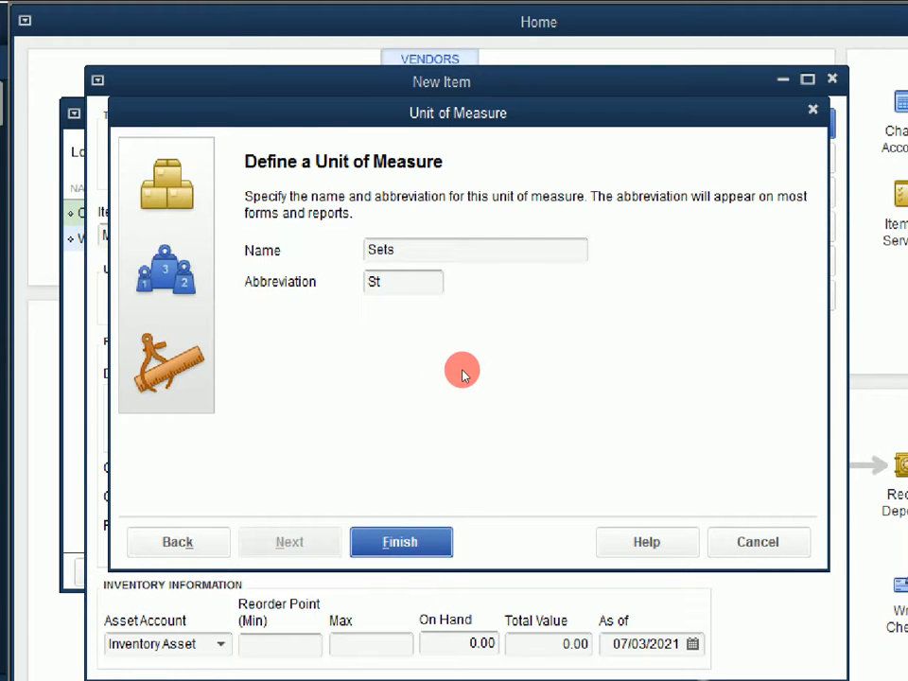
pyautogui.press('Return')
pyautogui.click(400, 302)
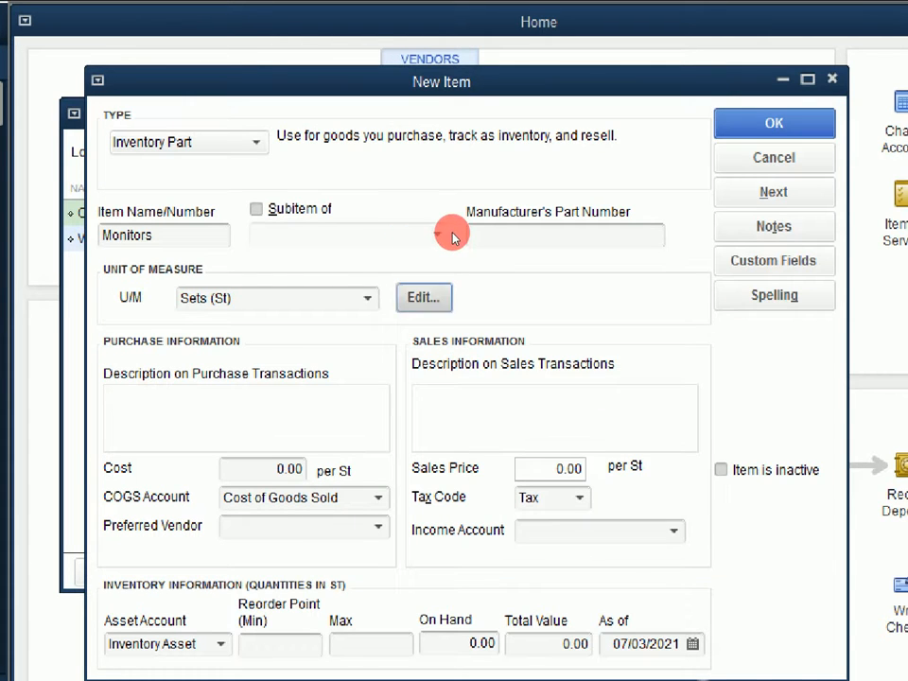
pyautogui.press('Return')
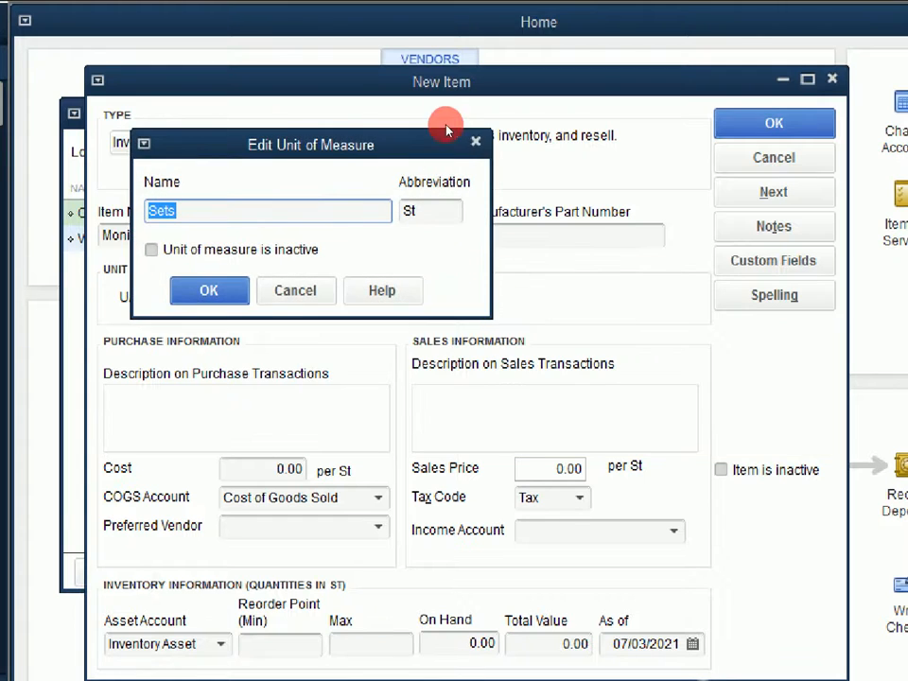
pyautogui.click(474, 139)
# Add another unit of measure named Pieces with the abbreviation Pc.
pyautogui.click(407, 233)
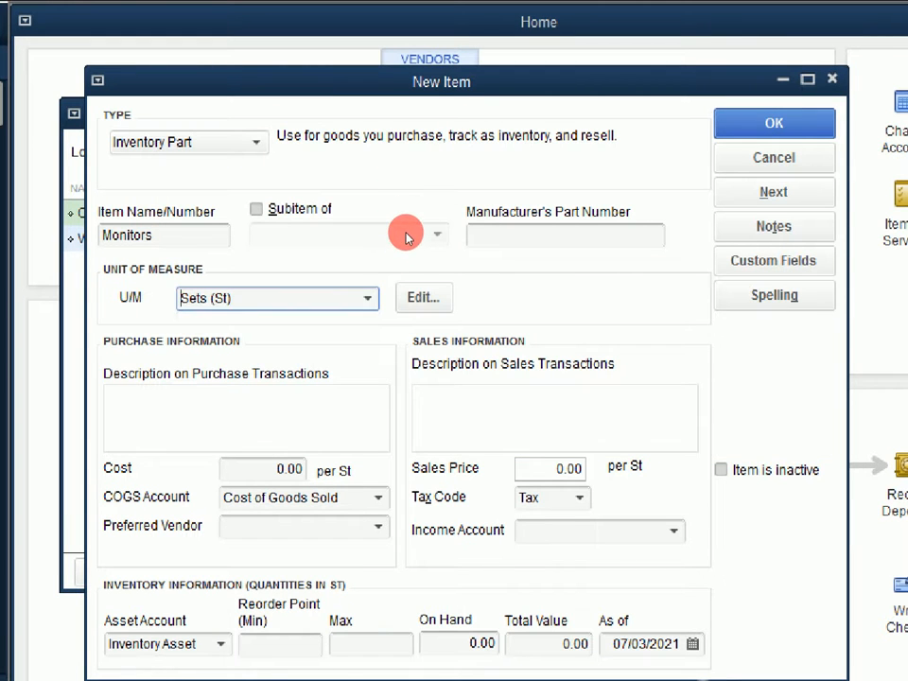
pyautogui.click(349, 263)
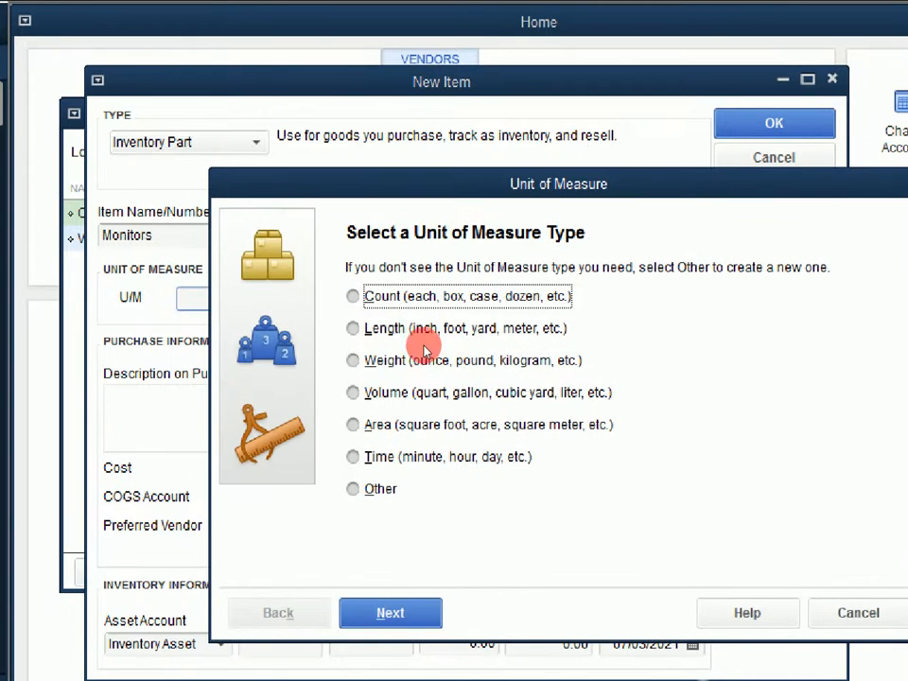
pyautogui.click(393, 366)
pyautogui.press('Return')
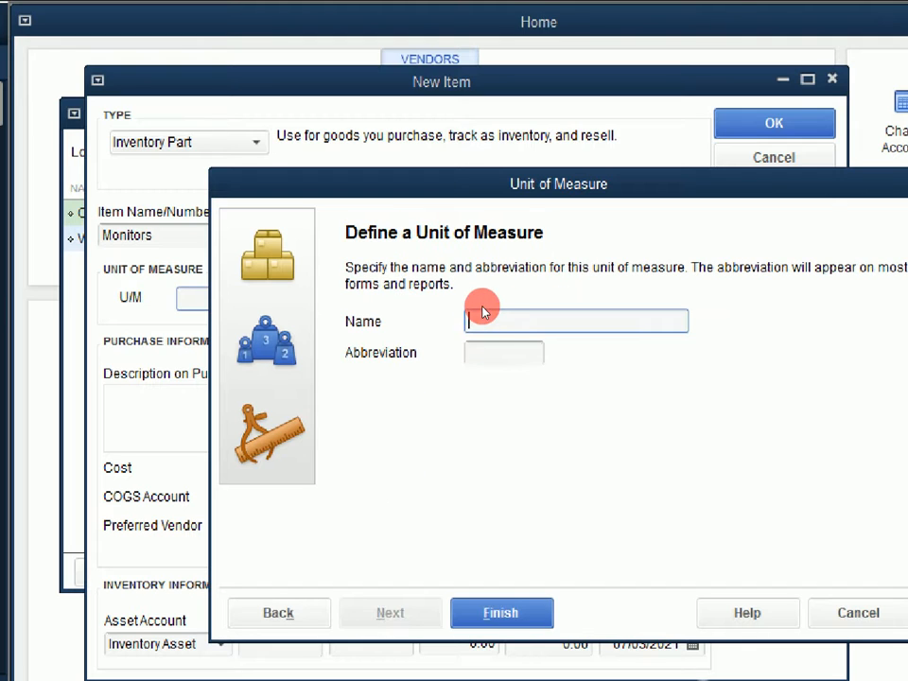
pyautogui.write('Pieces')
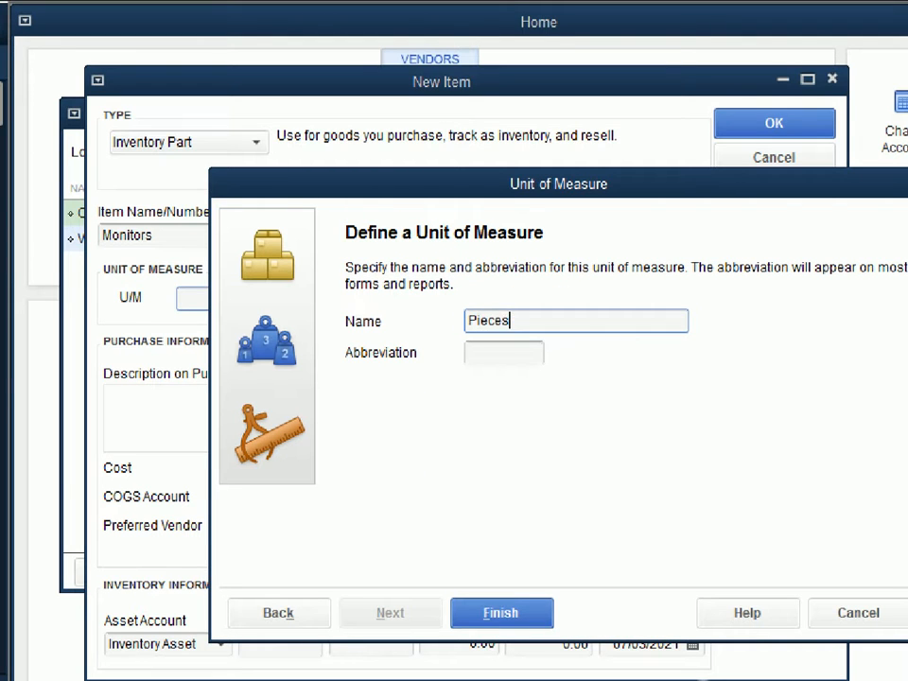
pyautogui.press('Tab')
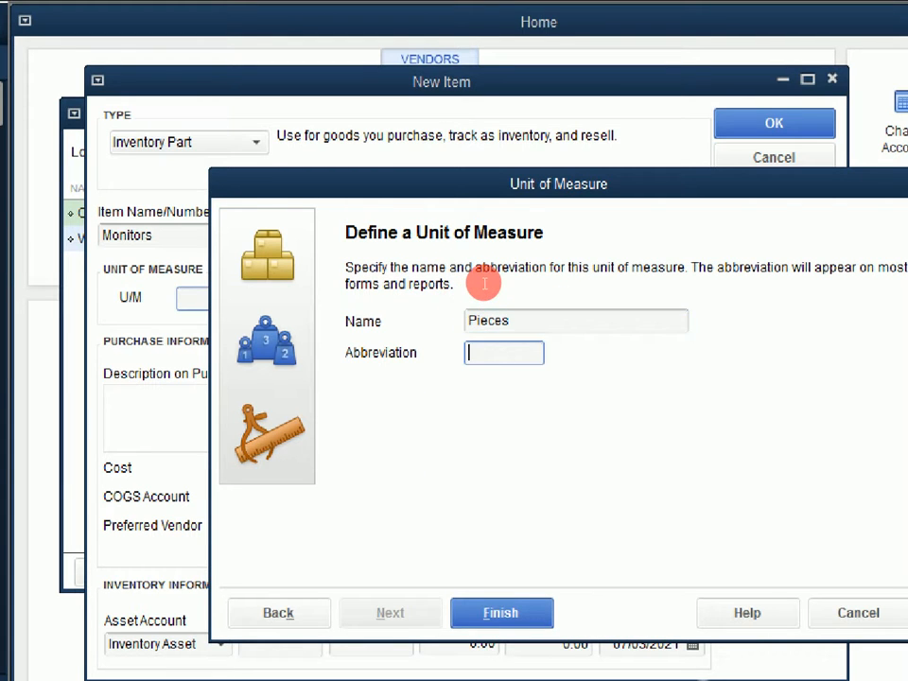
pyautogui.write('Pc')
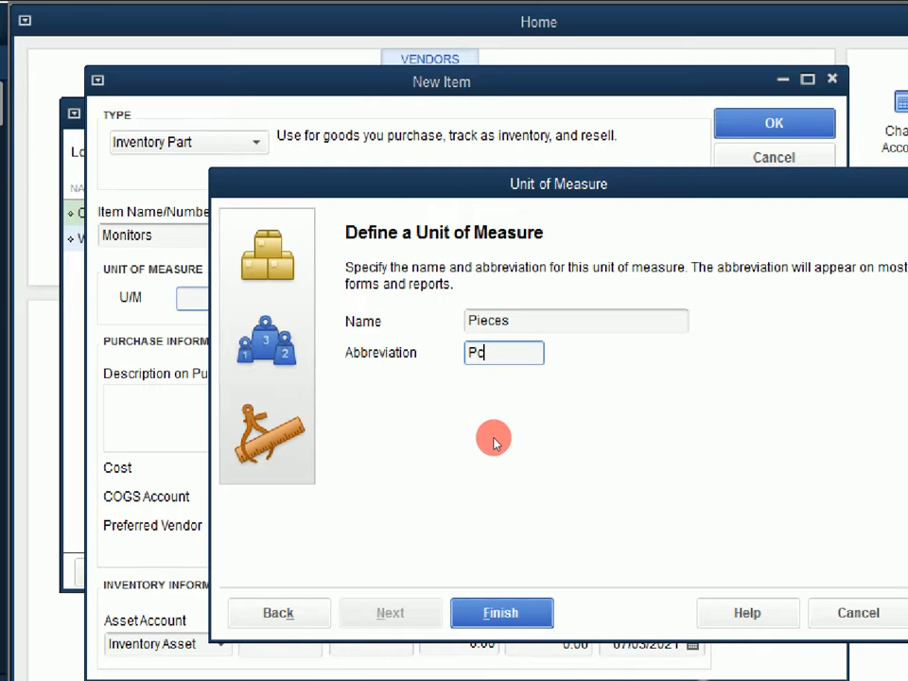
pyautogui.press('Return')
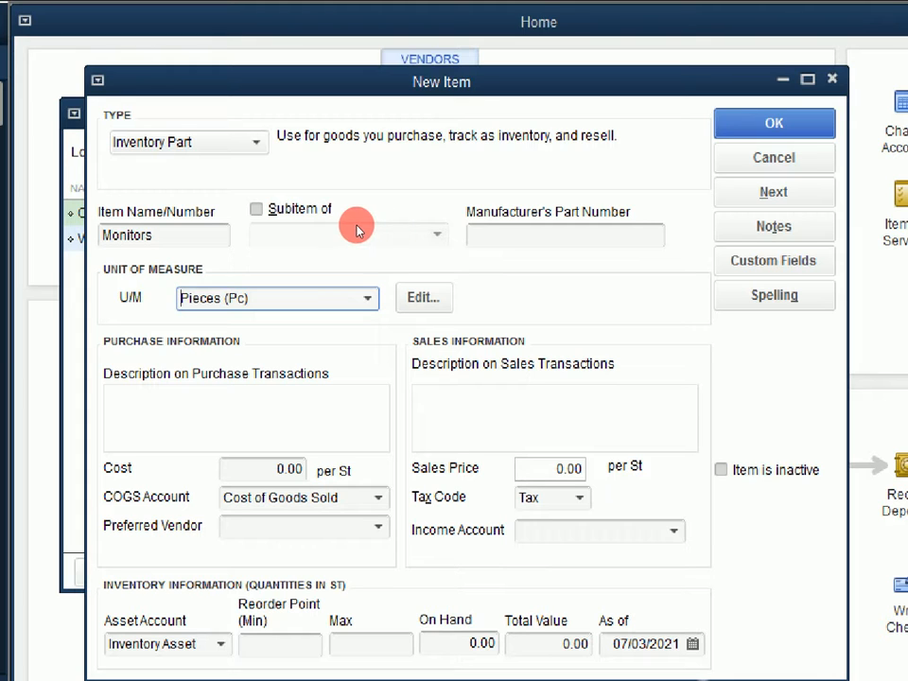
# Choose Sets (St) as the unit of measure for the Monitors item.
pyautogui.hotkey('alt', 'Down')
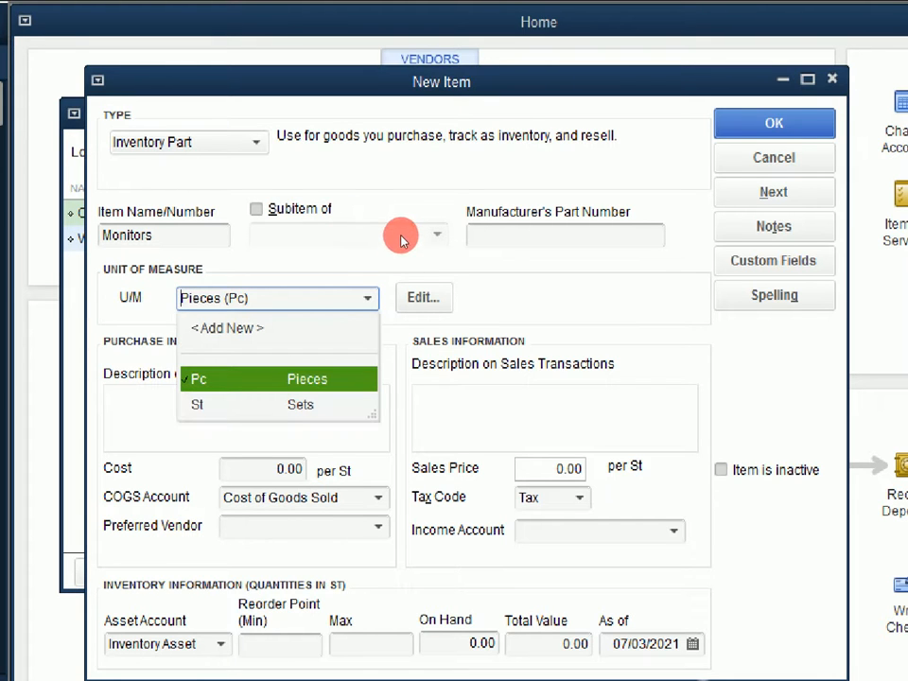
pyautogui.press('Down')
pyautogui.press('Return')
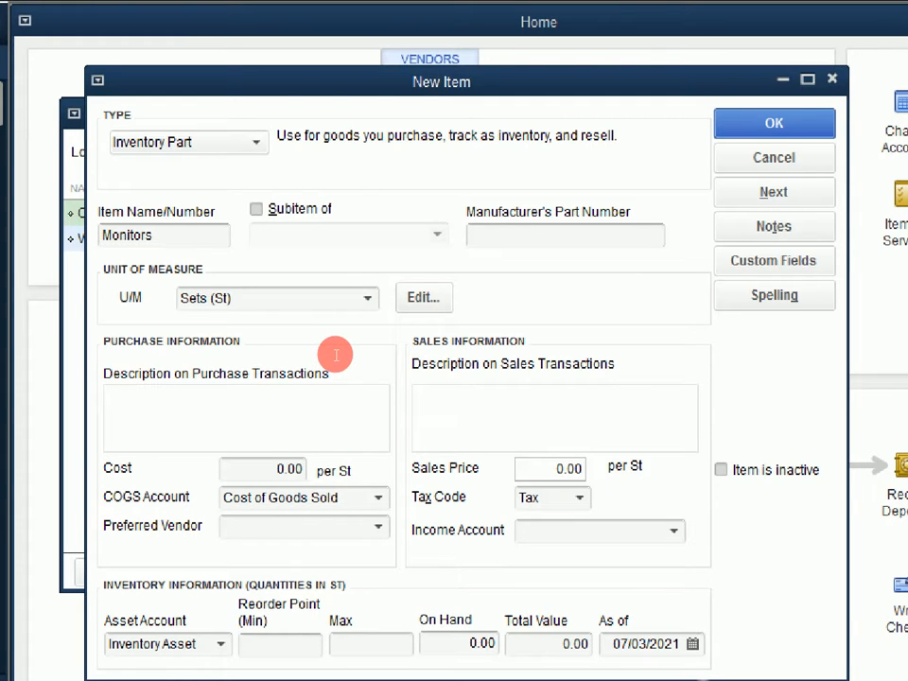
# Set the purchase cost of the Monitors item to 150,000 per set.
pyautogui.press('Tab')
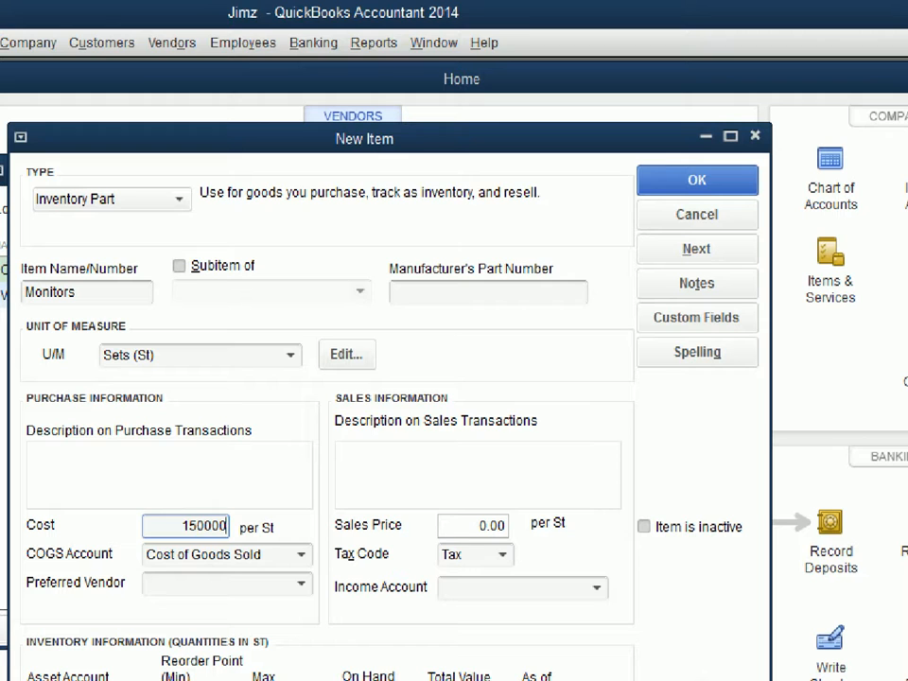
pyautogui.press('Tab')
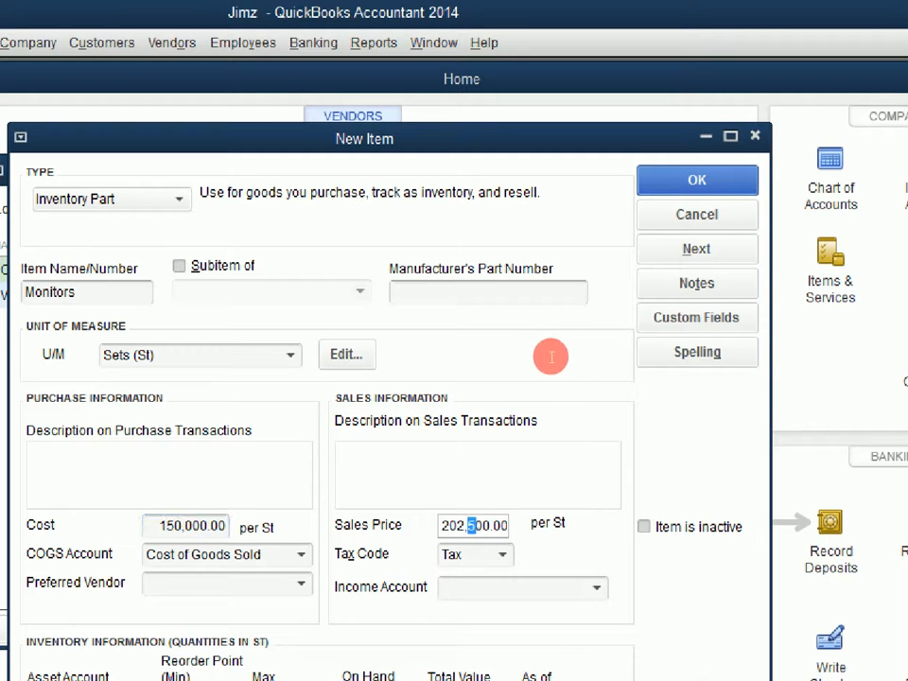
pyautogui.click(542, 357)
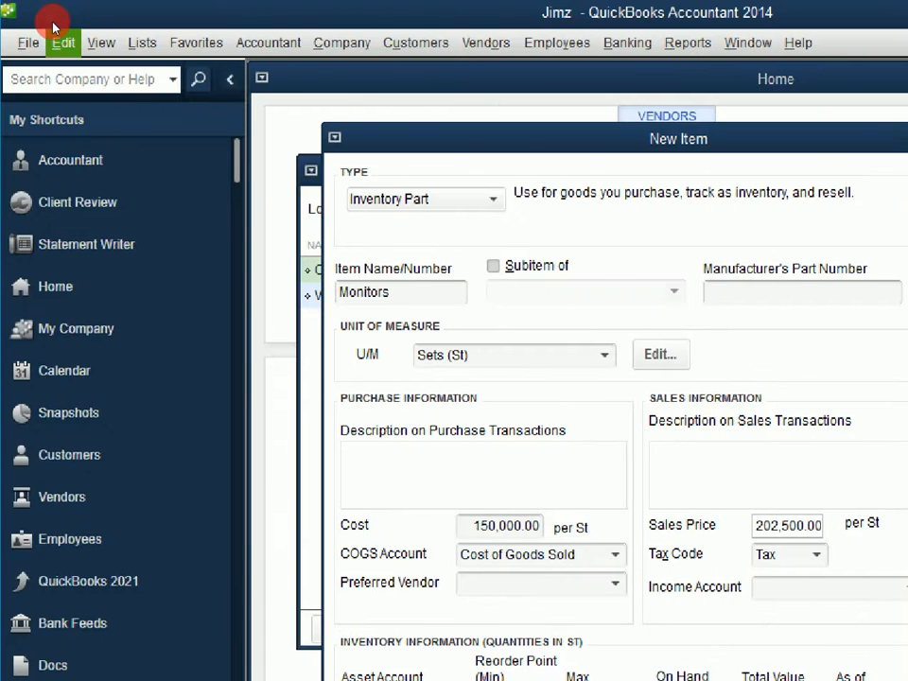
# Review the company preferences for Time & Expenses.
pyautogui.click(60, 41)
pyautogui.click(83, 357)
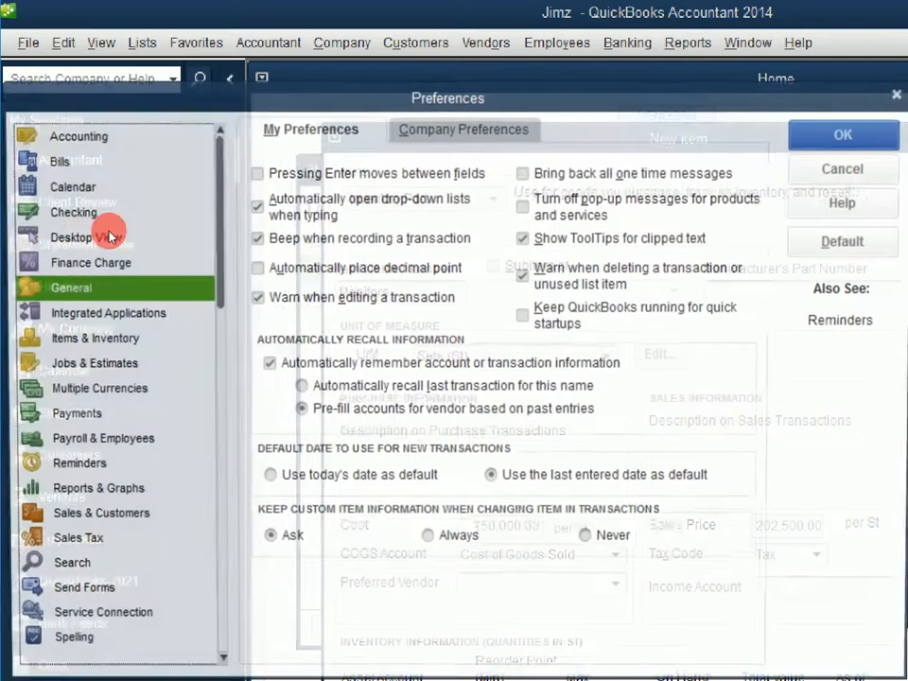
pyautogui.scroll(-2, 135, 371)
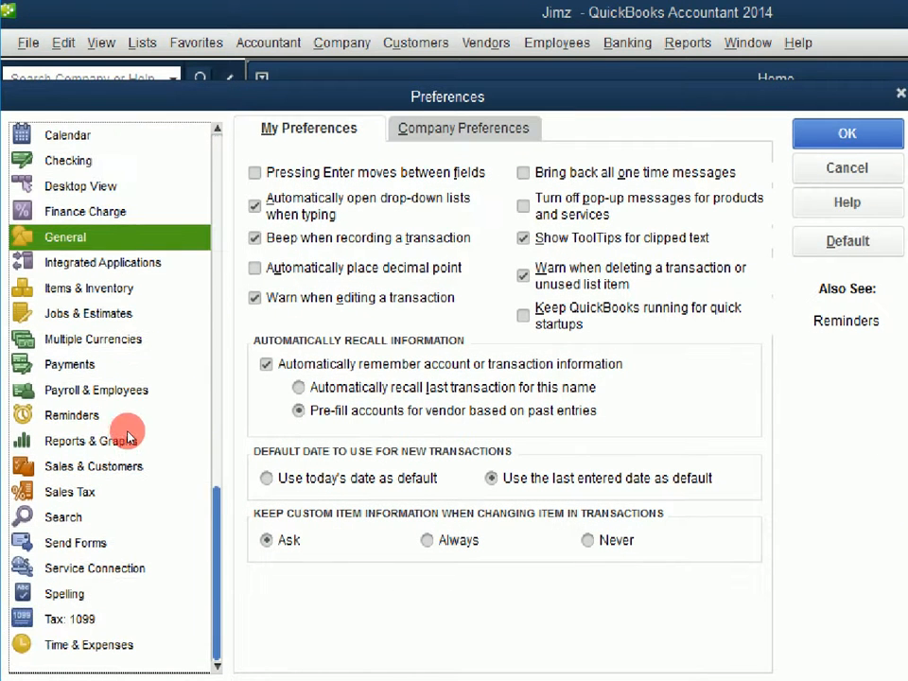
pyautogui.press('End')
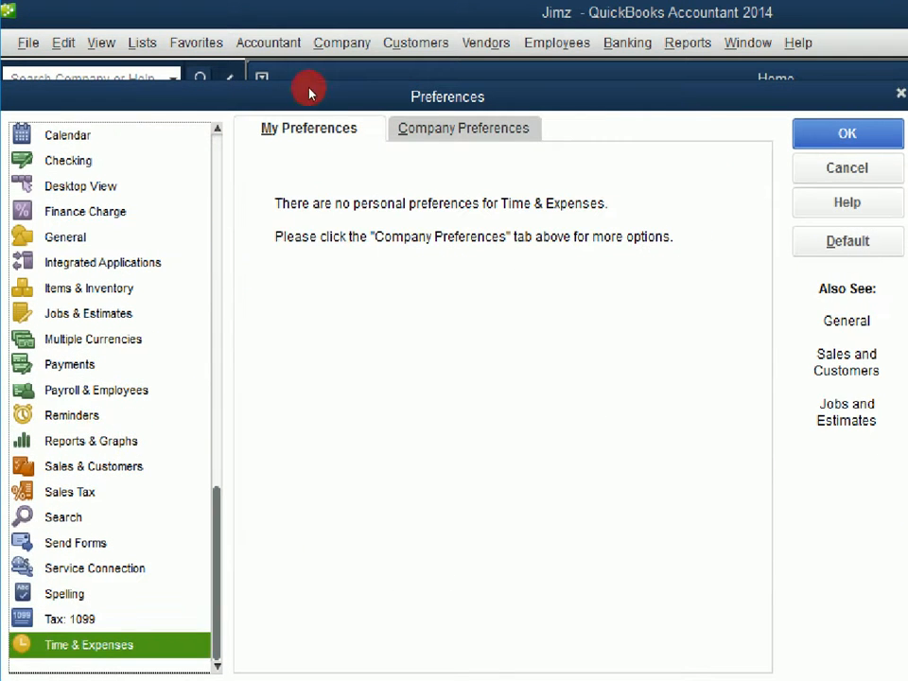
pyautogui.click(462, 129)
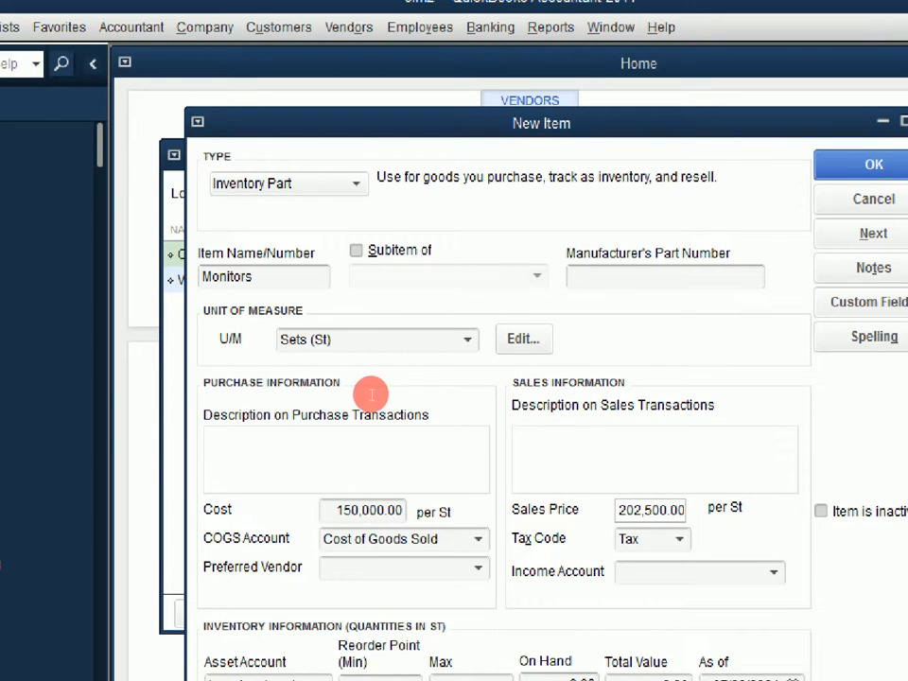
# Set the Monitors item's preferred vendor to Dello Ltd and its income account to Sales.
pyautogui.click(478, 568)
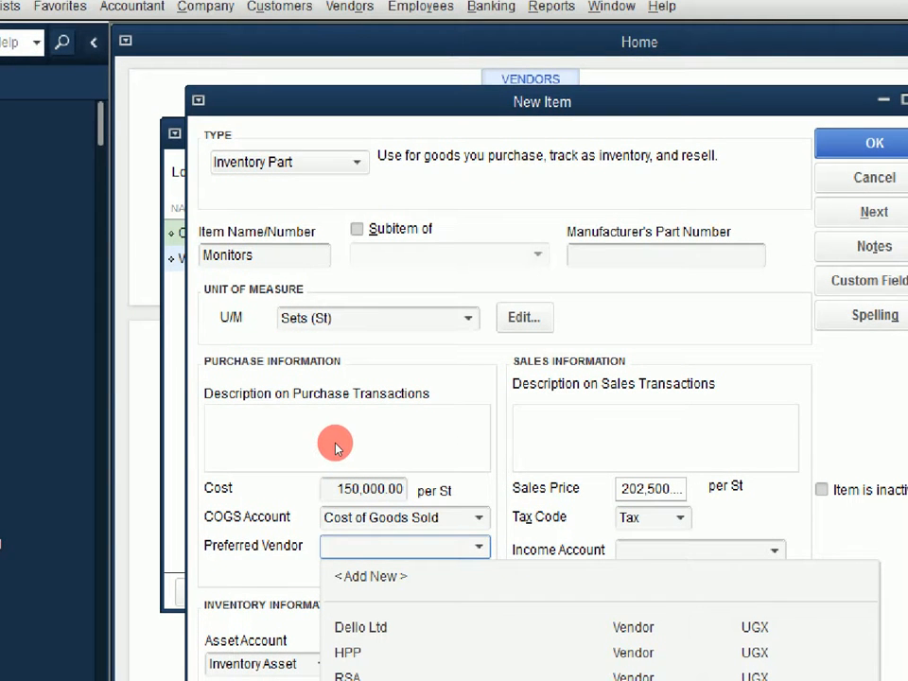
pyautogui.click(360, 627)
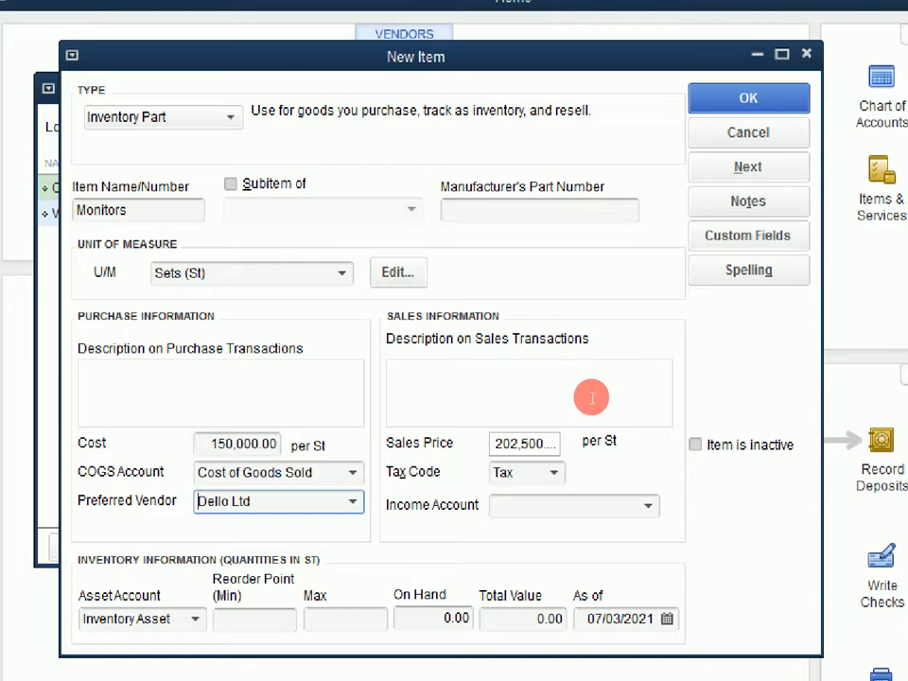
pyautogui.click(648, 505)
pyautogui.press('Return')
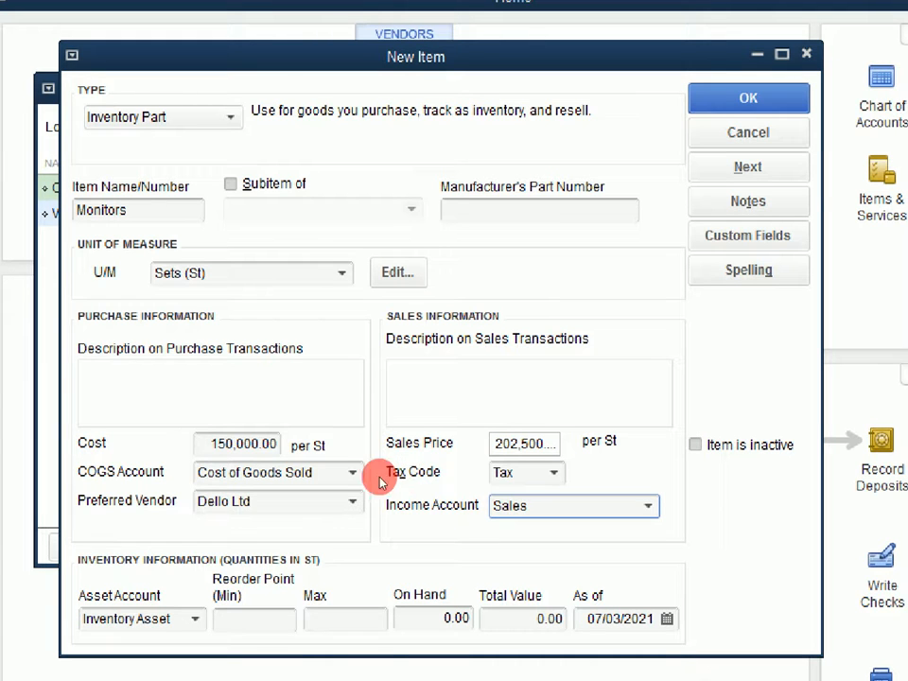
# Enter an on-hand quantity of 2 for the Monitors item as of 06/01/2021.
pyautogui.press('Tab')
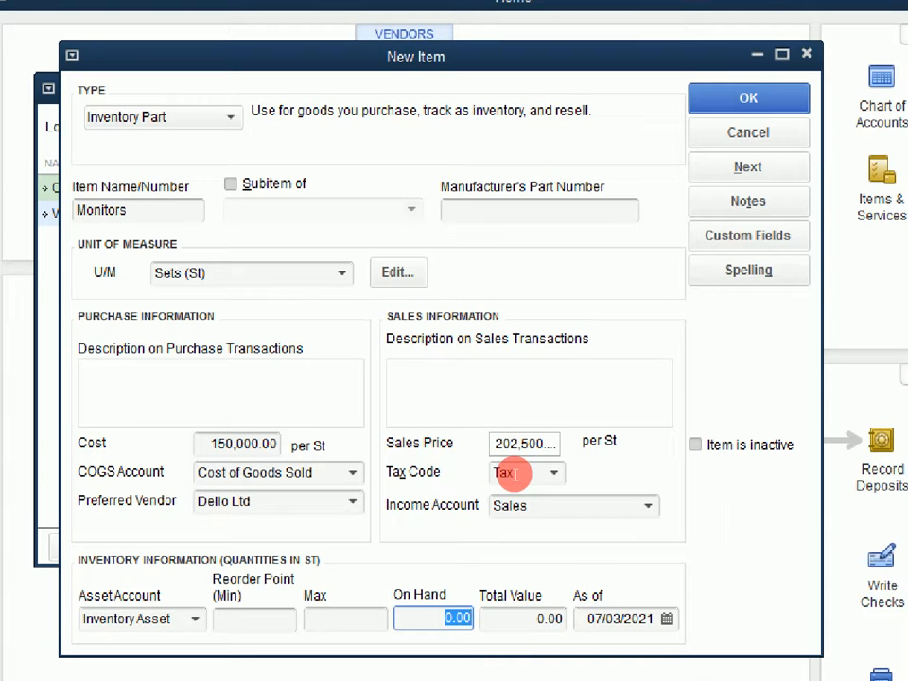
pyautogui.write('2')
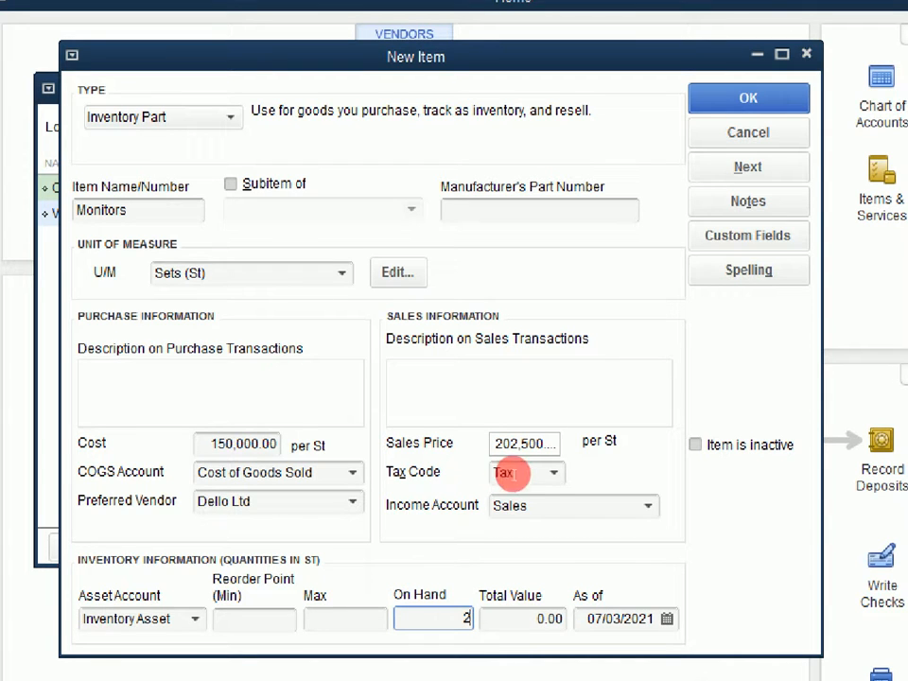
pyautogui.press('Tab')
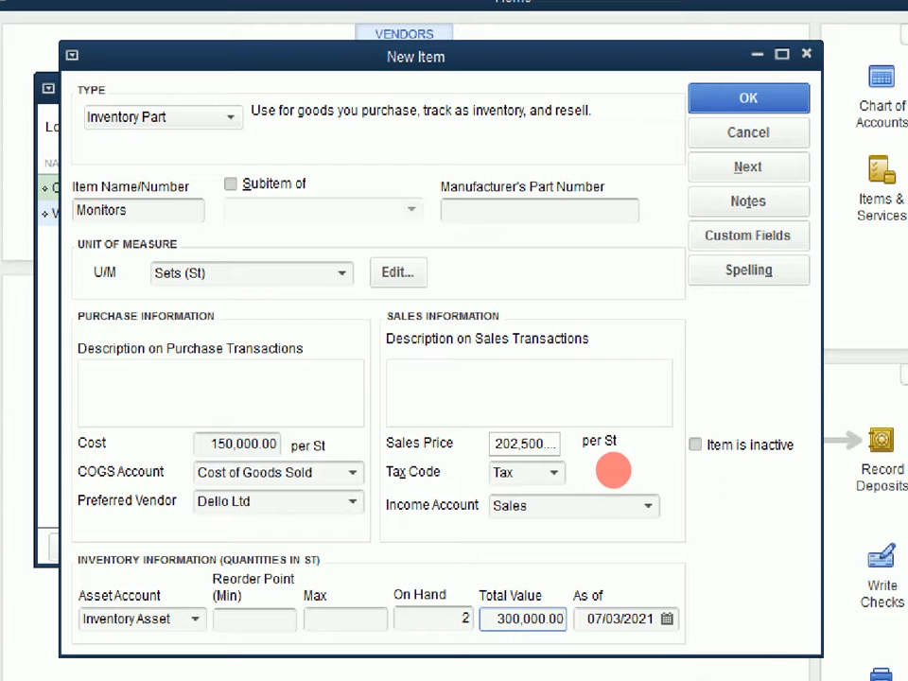
pyautogui.press('Tab')
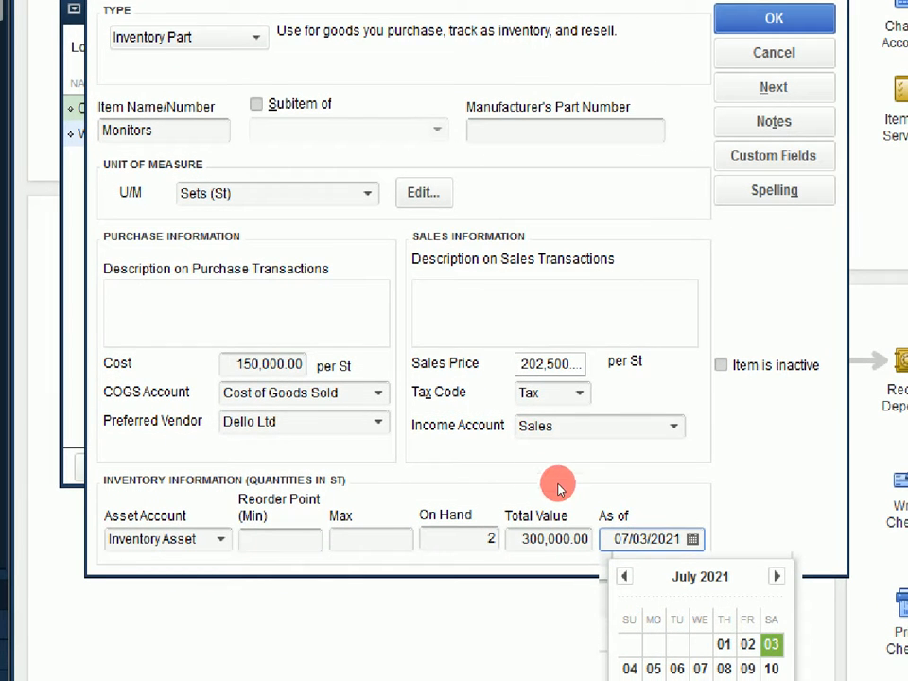
pyautogui.click(624, 576)
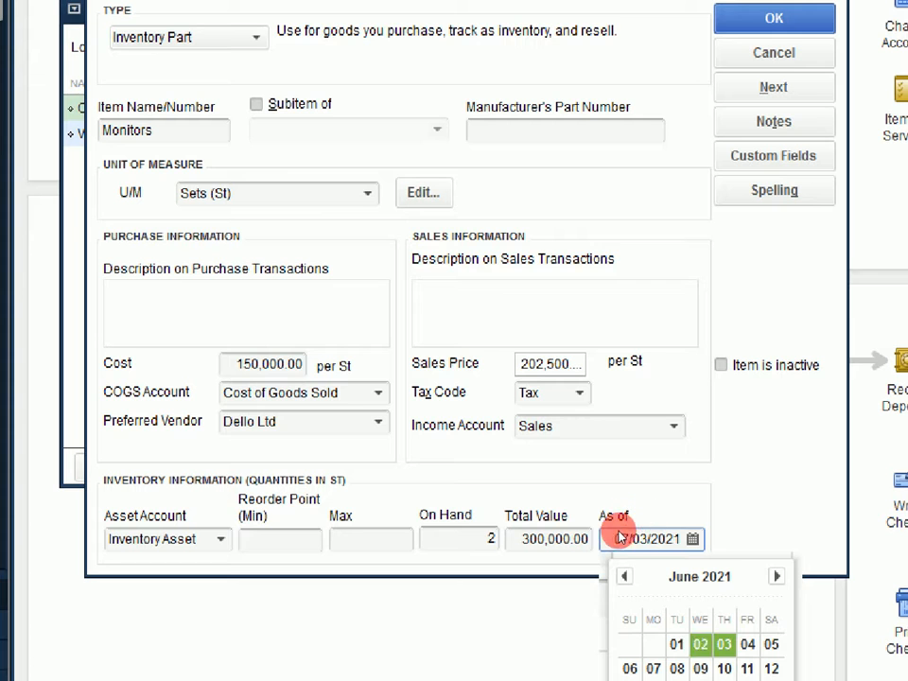
pyautogui.click(676, 644)
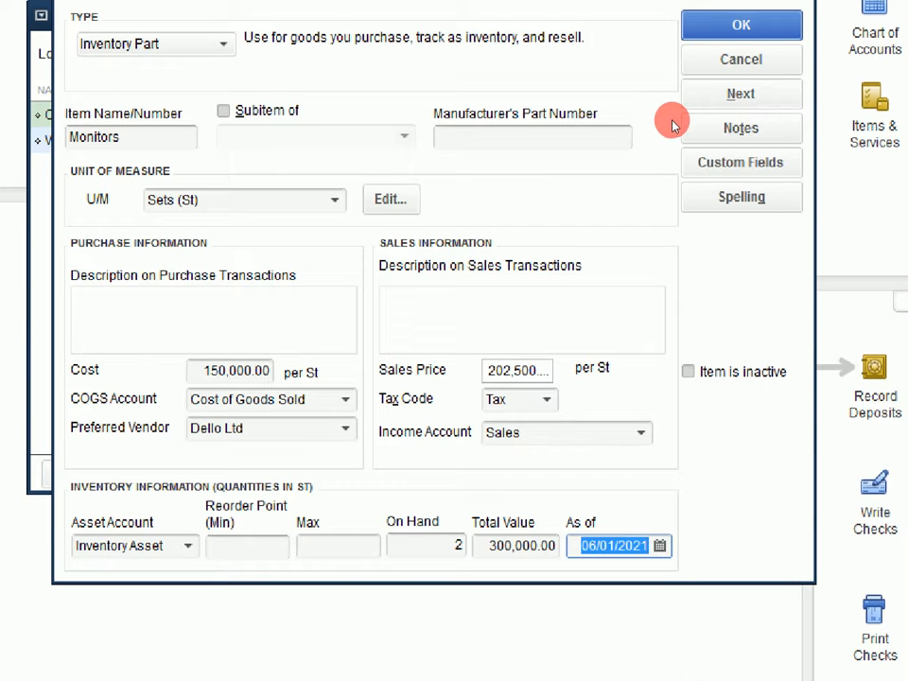
# Save the Monitors item and widen the Type and Price columns in the item list.
pyautogui.press('Tab')
pyautogui.press('Return')
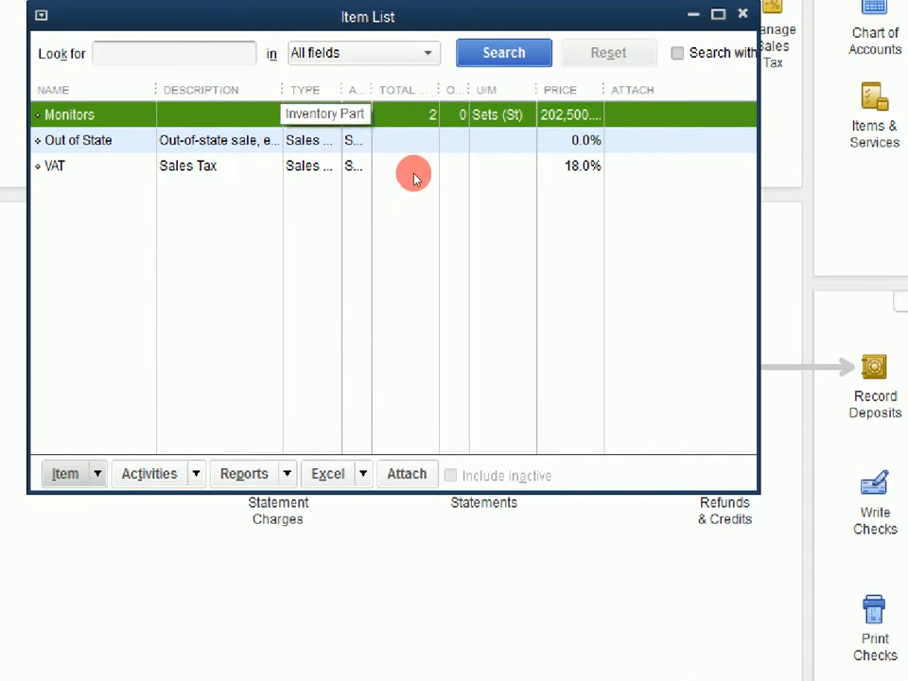
pyautogui.moveTo(413, 172); pyautogui.dragTo(440, 171)
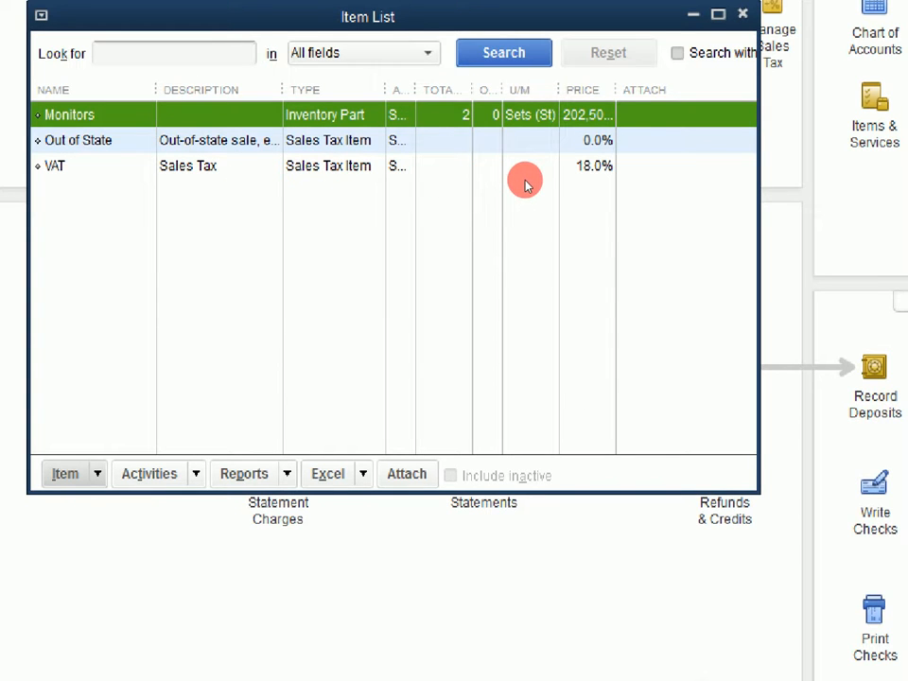
pyautogui.moveTo(586, 160); pyautogui.dragTo(611, 162)
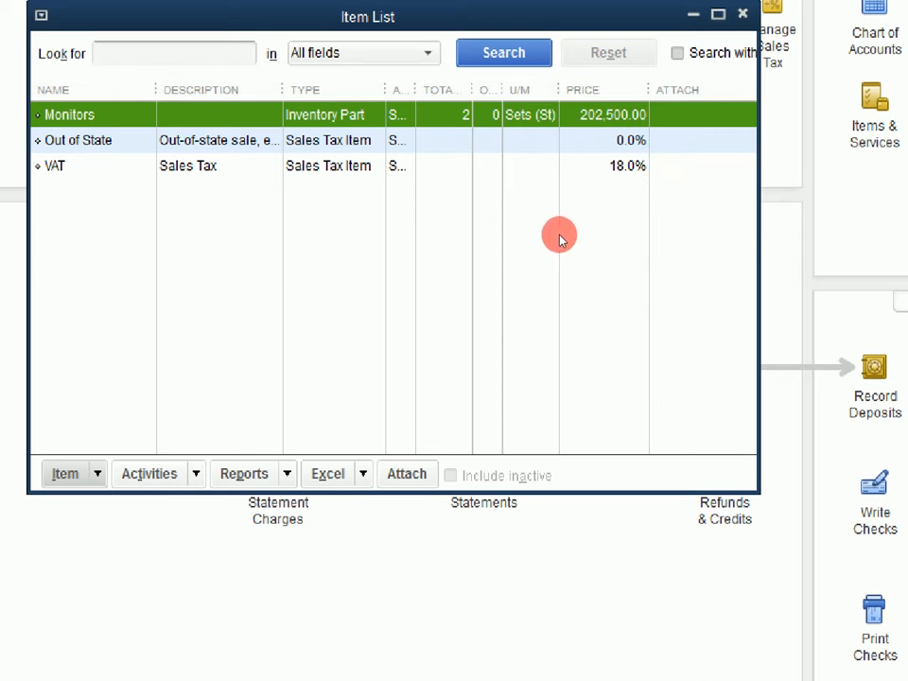
# Create a new inventory part named System units with Pieces (Pc) as its unit of measure.
pyautogui.click(246, 418)
pyautogui.click(240, 445)
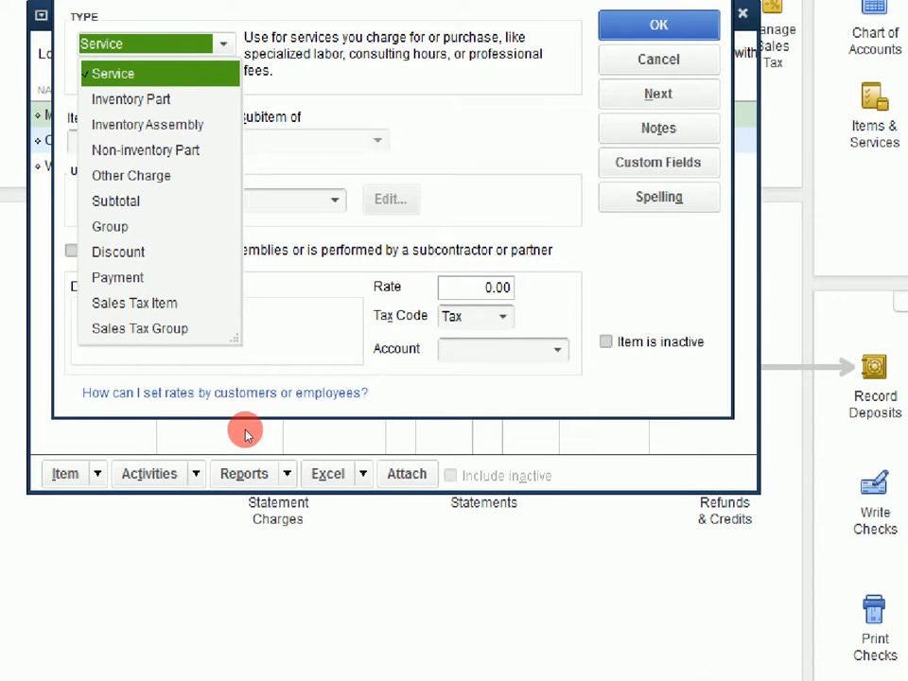
pyautogui.press('Down')
pyautogui.press('Return')
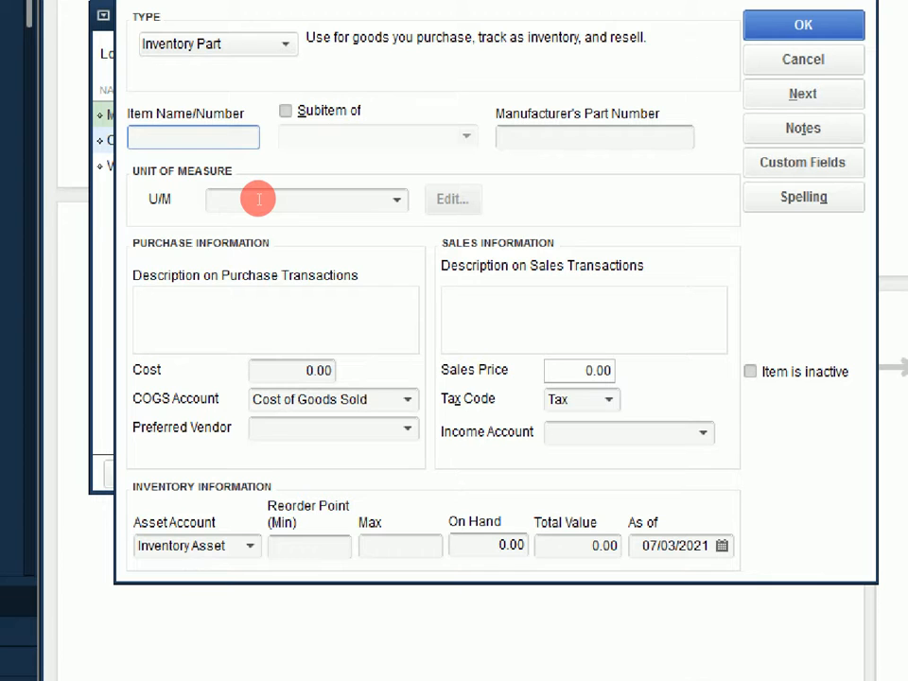
pyautogui.write('System units')
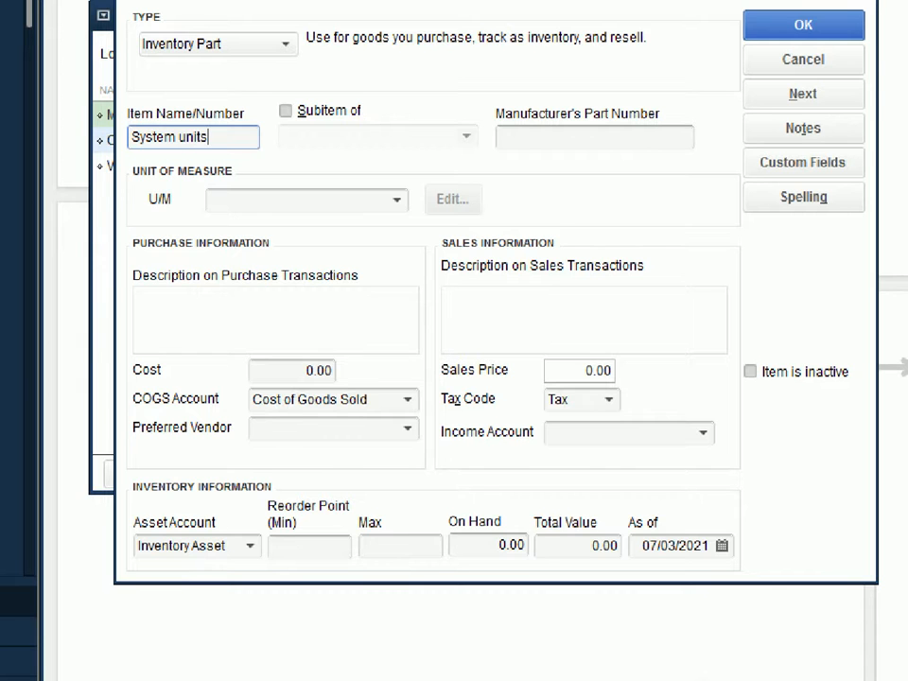
pyautogui.press('Tab')
pyautogui.press('Down')
pyautogui.press('Return')
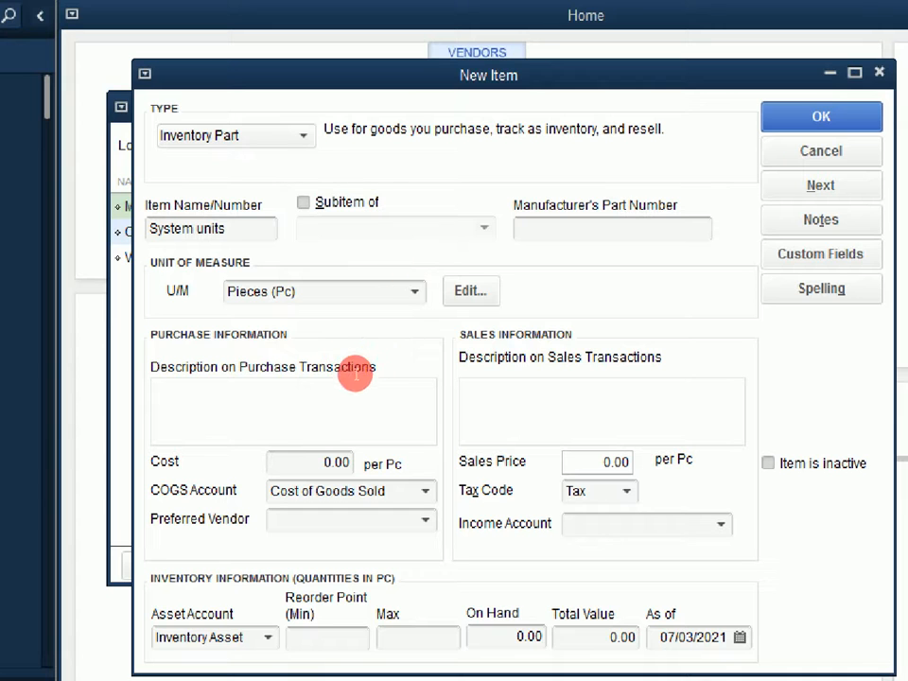
# Set the purchase cost of the System units item to 450,000 per piece.
pyautogui.press('Tab')
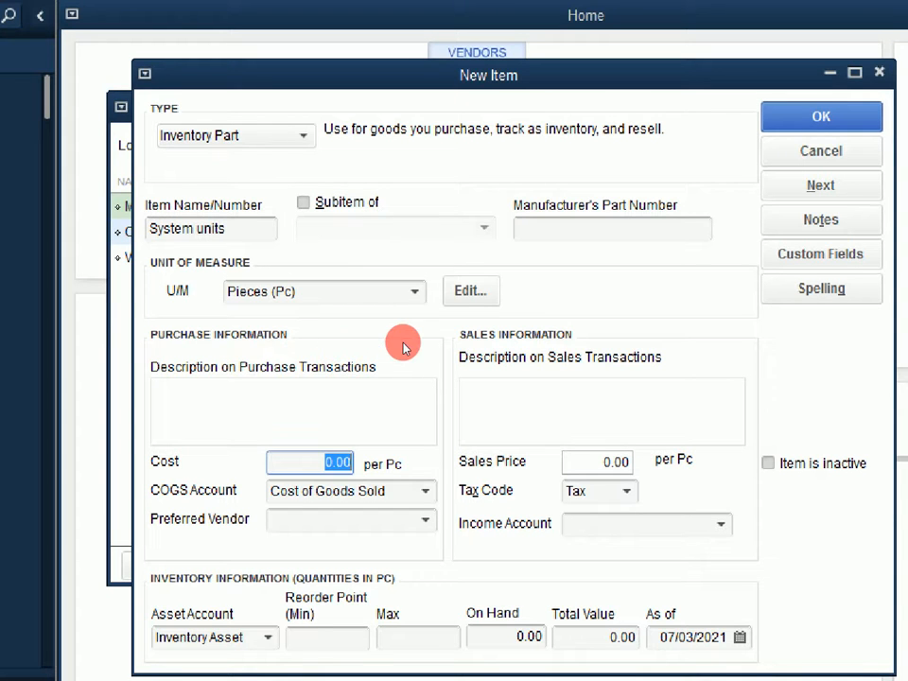
pyautogui.write('450000')
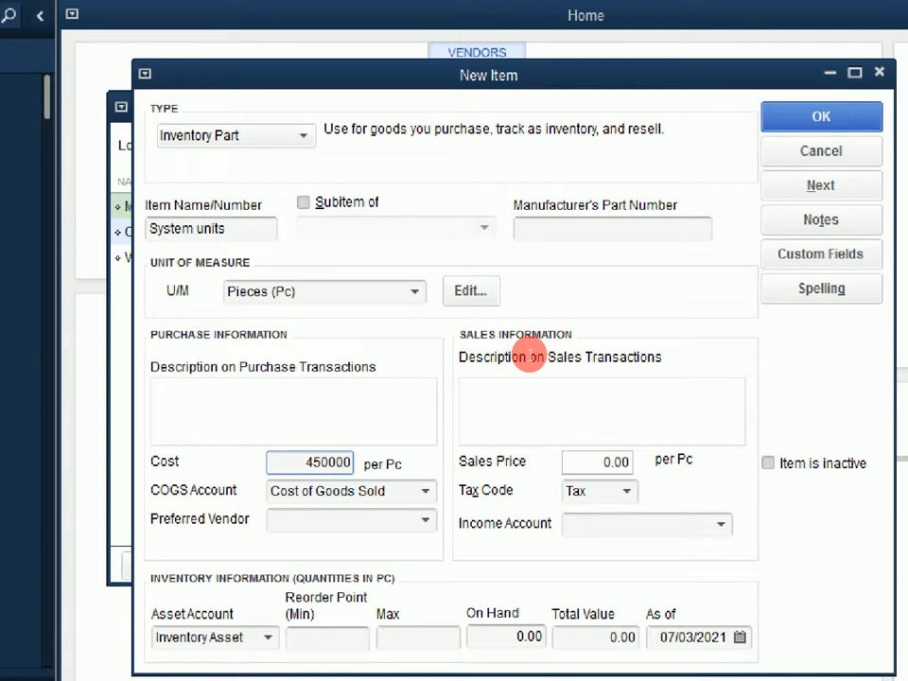
pyautogui.press('ctrl')
pyautogui.press('ctrl')
pyautogui.click(597, 460)
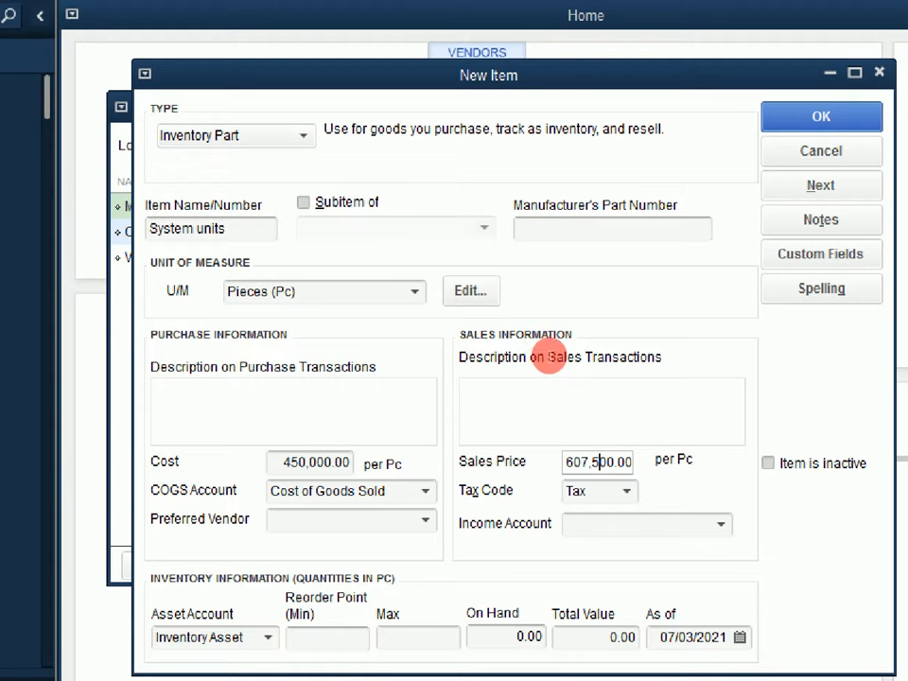
# Complete the System units item with preferred vendor Sonyi Ltd and income account Sales, saving it and moving on to another new item.
pyautogui.click(426, 520)
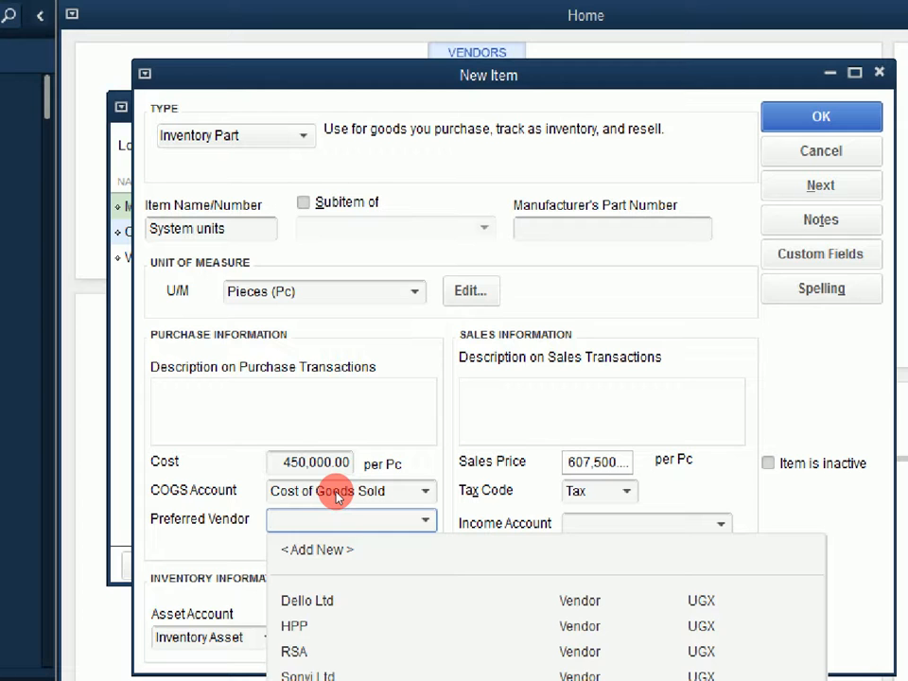
pyautogui.click(335, 675)
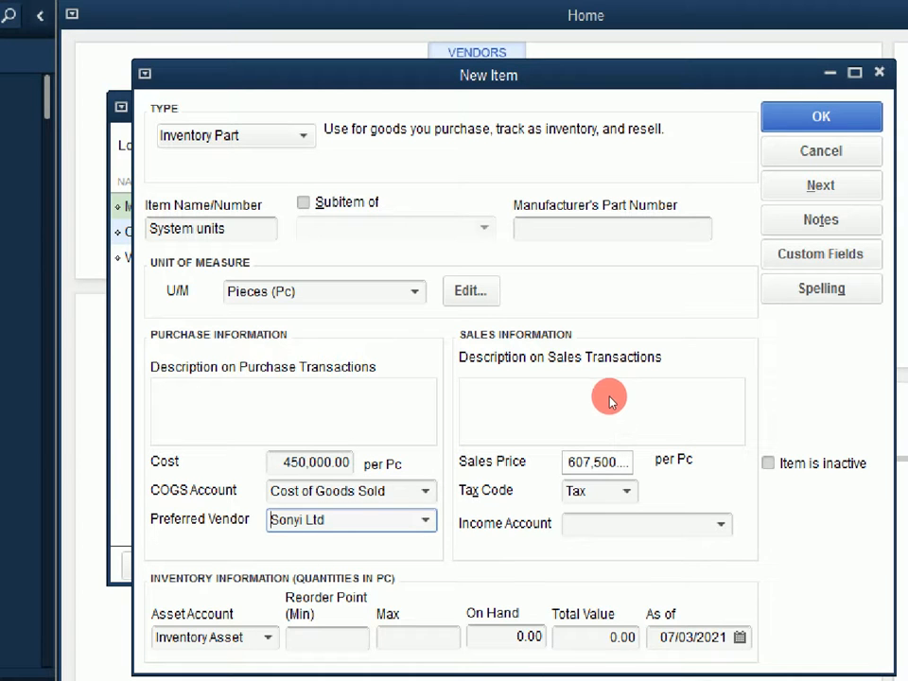
pyautogui.click(720, 524)
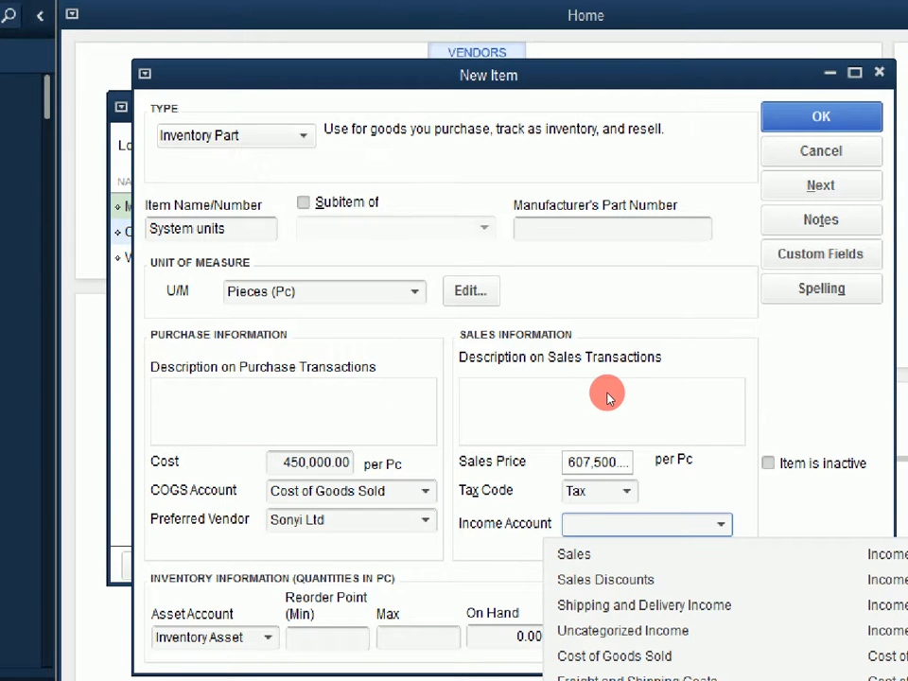
pyautogui.press('Down')
pyautogui.click(574, 554)
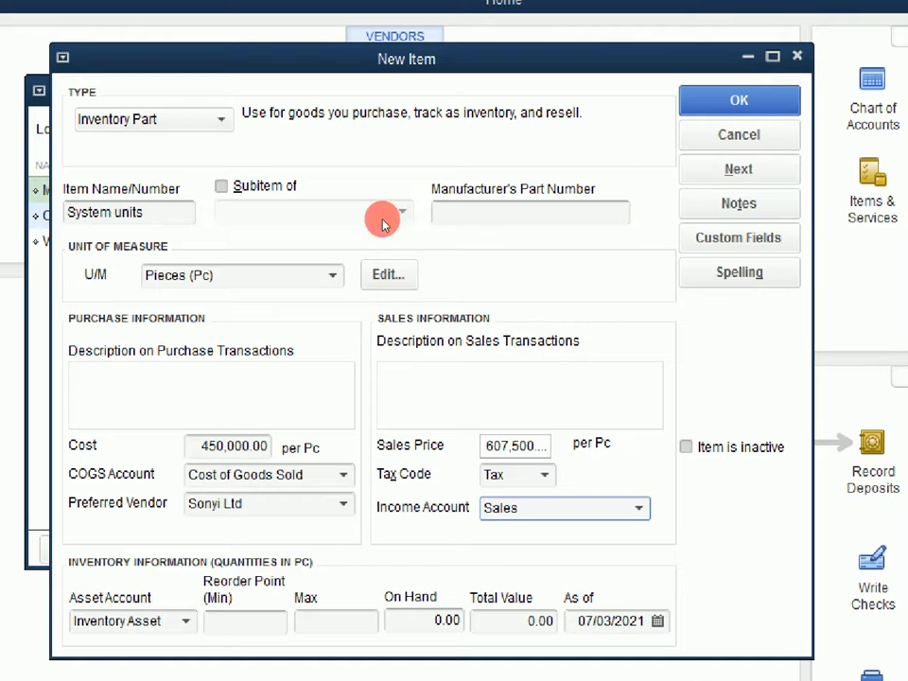
pyautogui.click(674, 171)
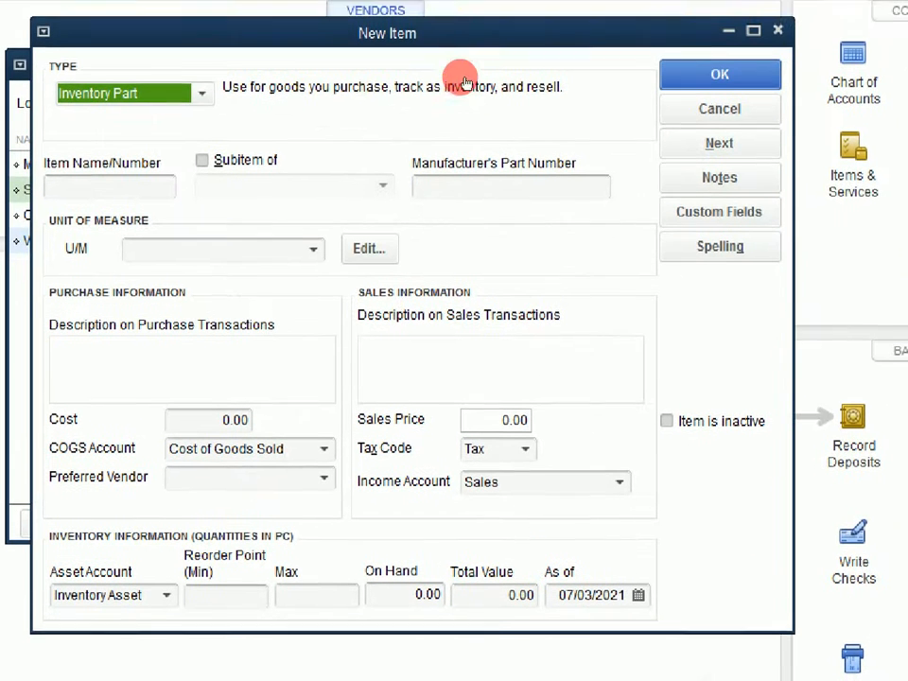
# Name the new inventory part RAM chips and choose Pieces (Pc) as its unit of measure.
pyautogui.press('Tab')
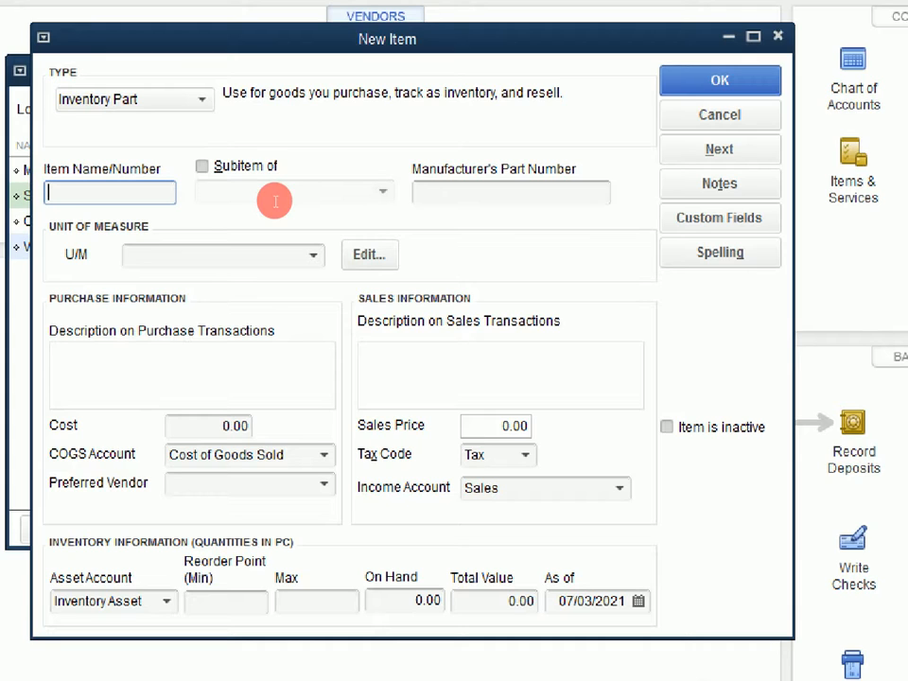
pyautogui.write('RAM chips')
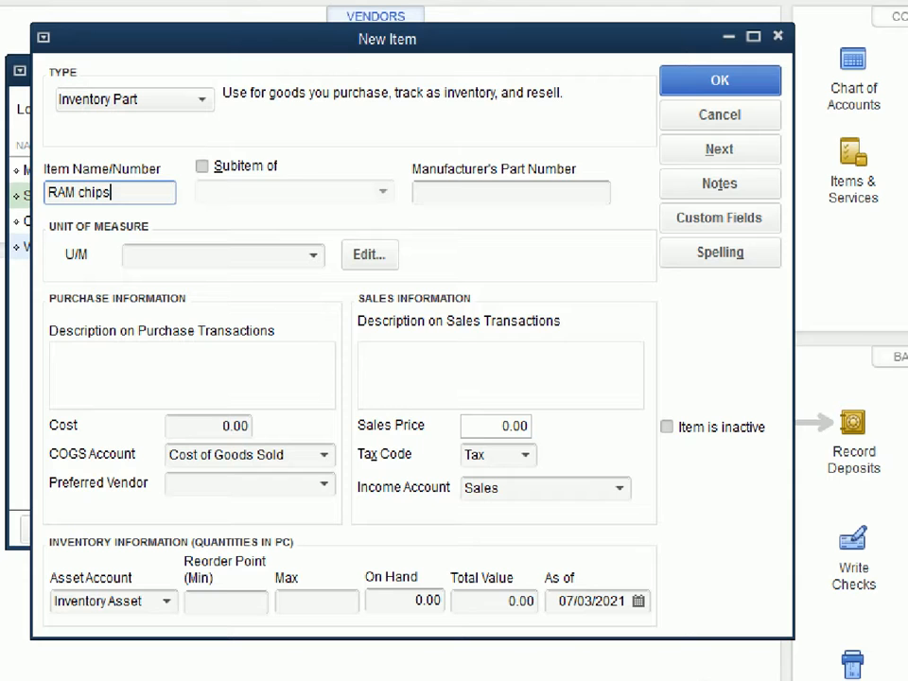
pyautogui.click(314, 256)
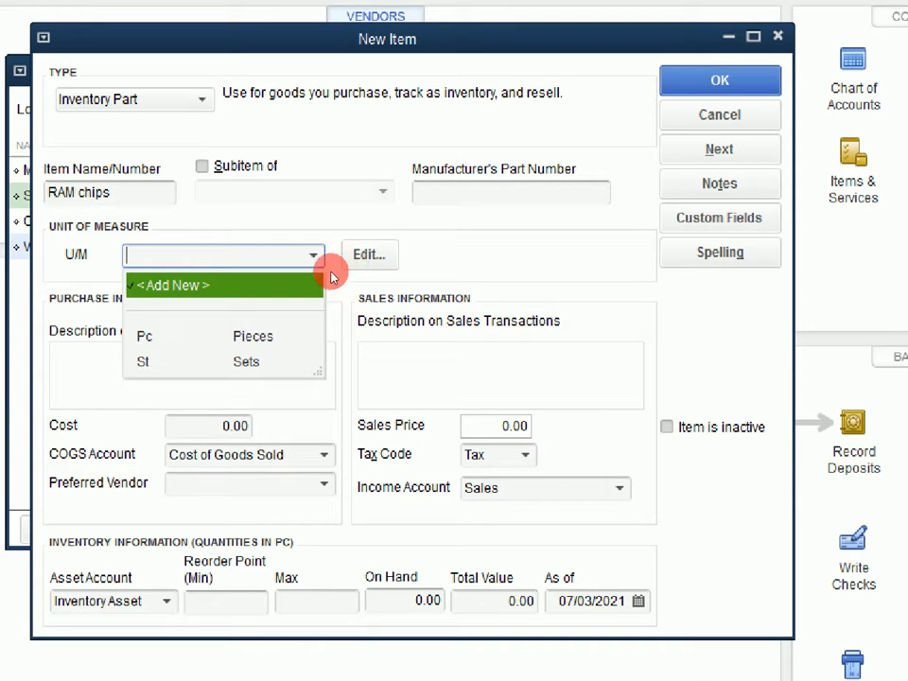
pyautogui.click(303, 328)
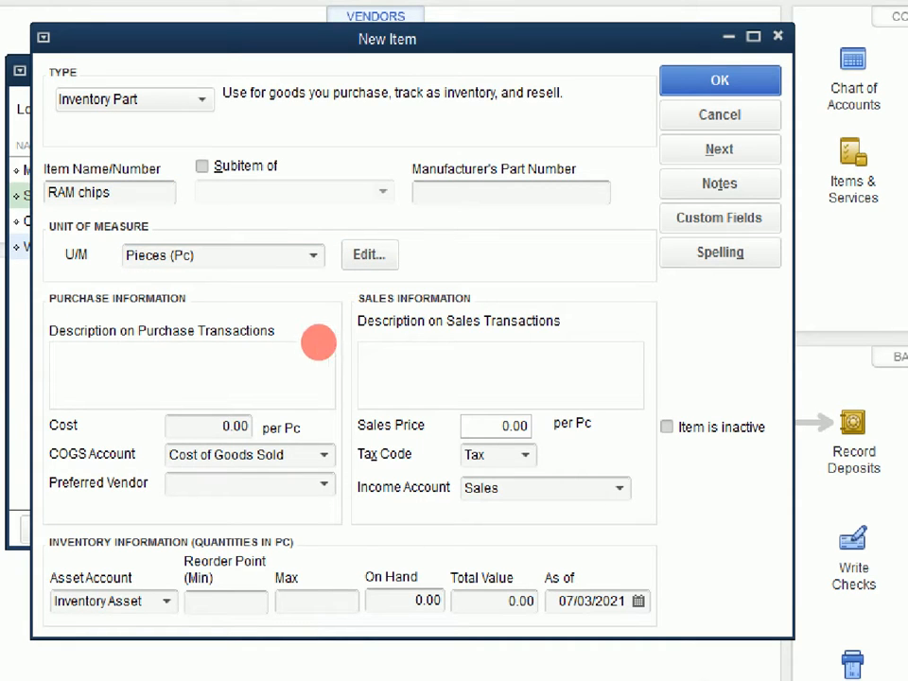
# Set the purchase cost of the RAM chips item to 15,000 per piece.
pyautogui.press('Tab')
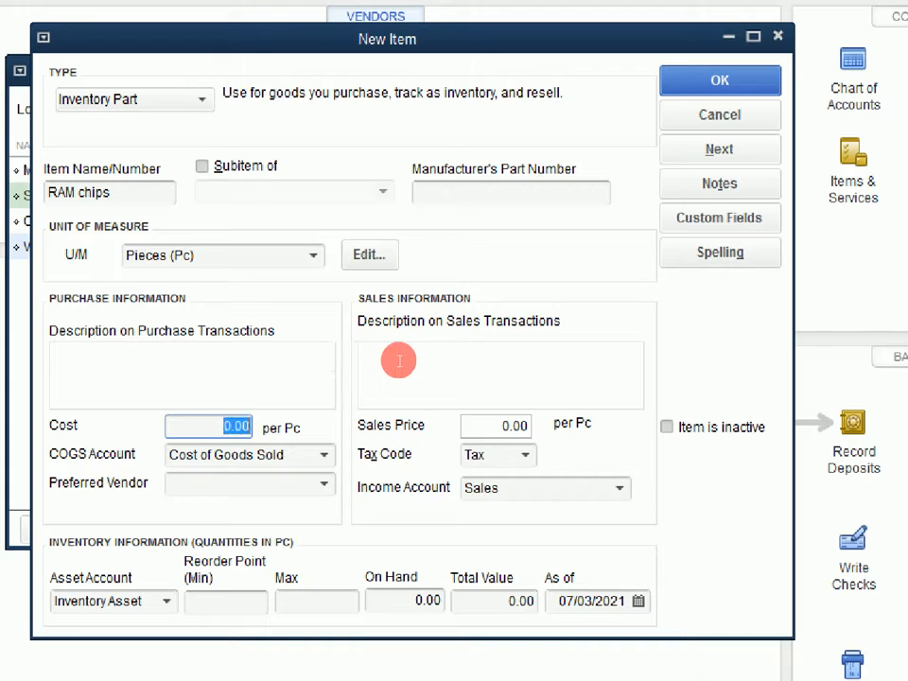
pyautogui.write('15000')
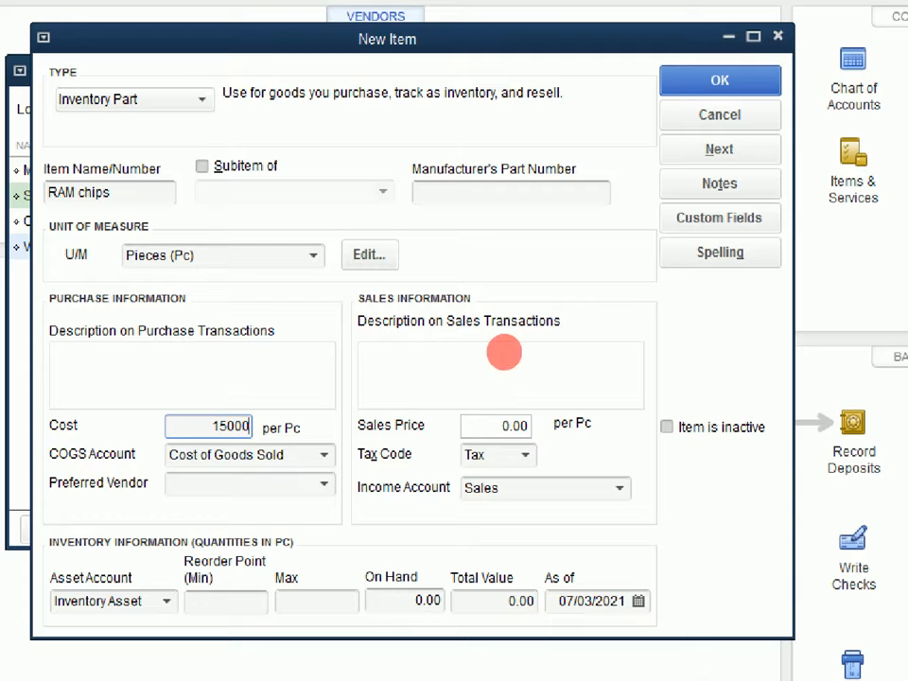
pyautogui.click(502, 425)
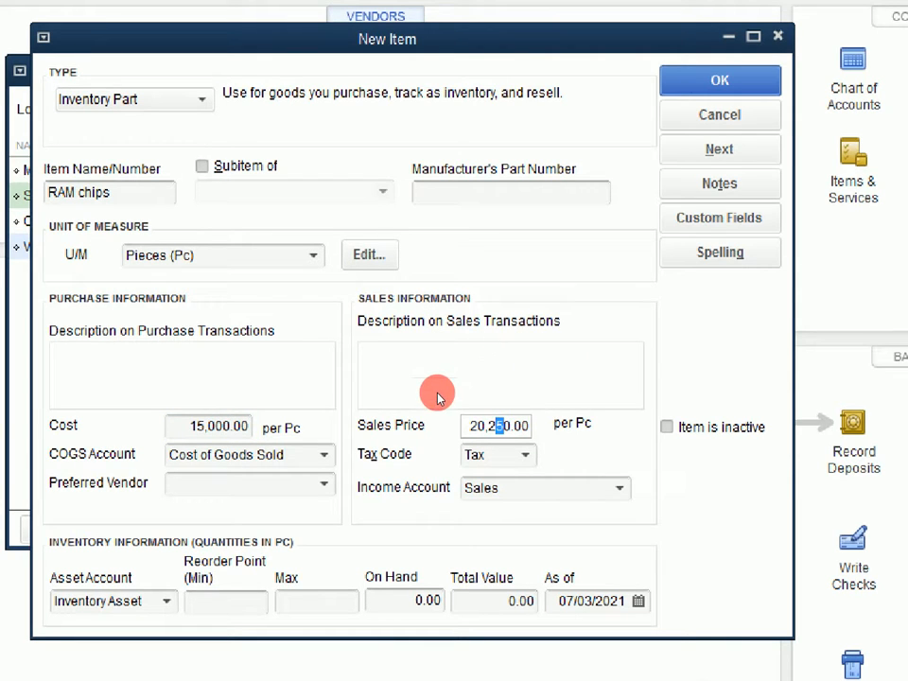
# Set HPP as the preferred vendor of the RAM chips item and enter an on-hand quantity of 10.
pyautogui.click(324, 483)
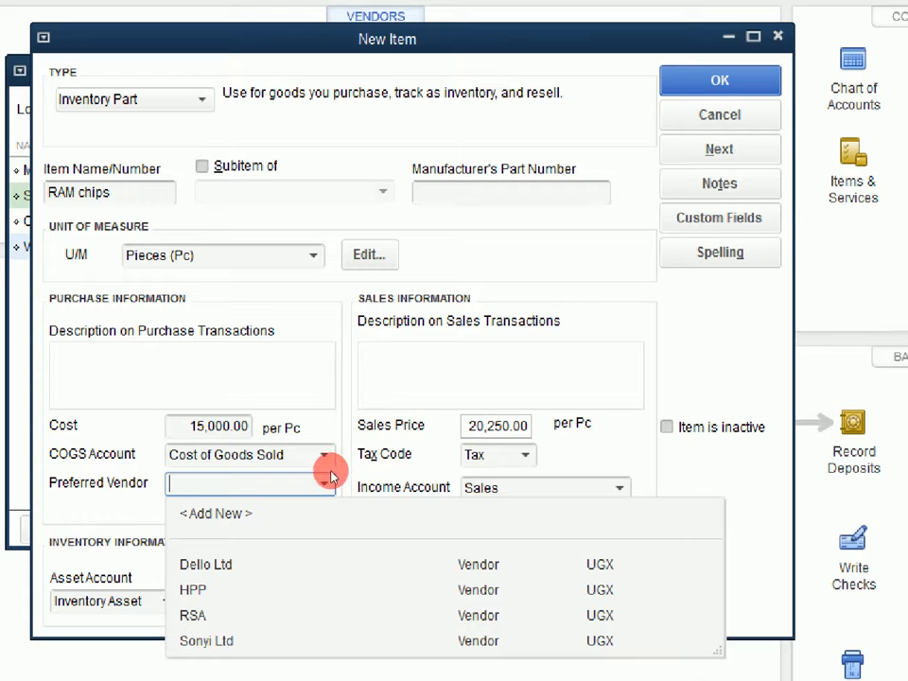
pyautogui.click(193, 589)
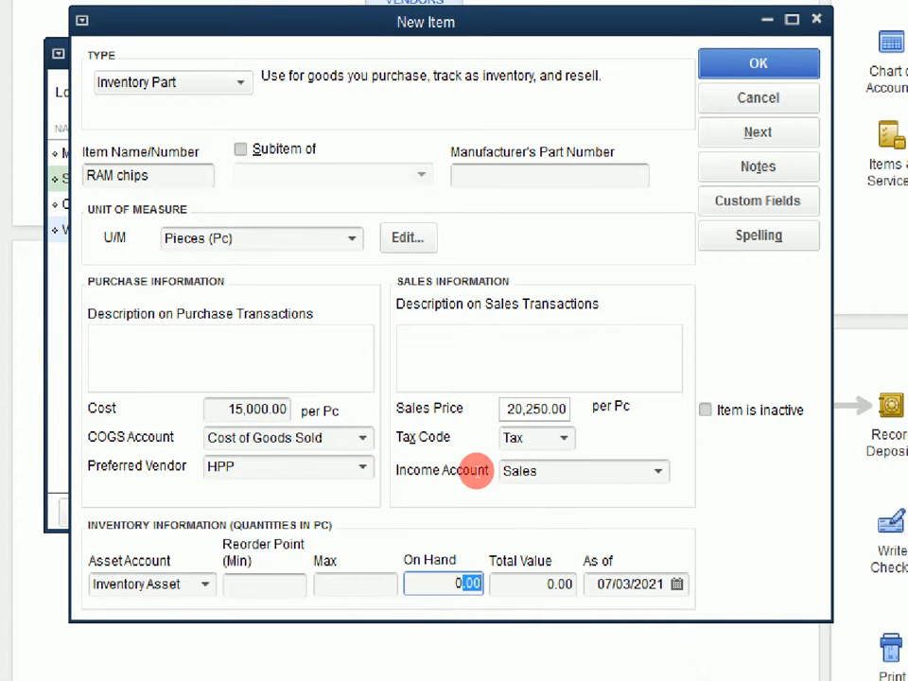
pyautogui.write('10')
pyautogui.press('Tab')
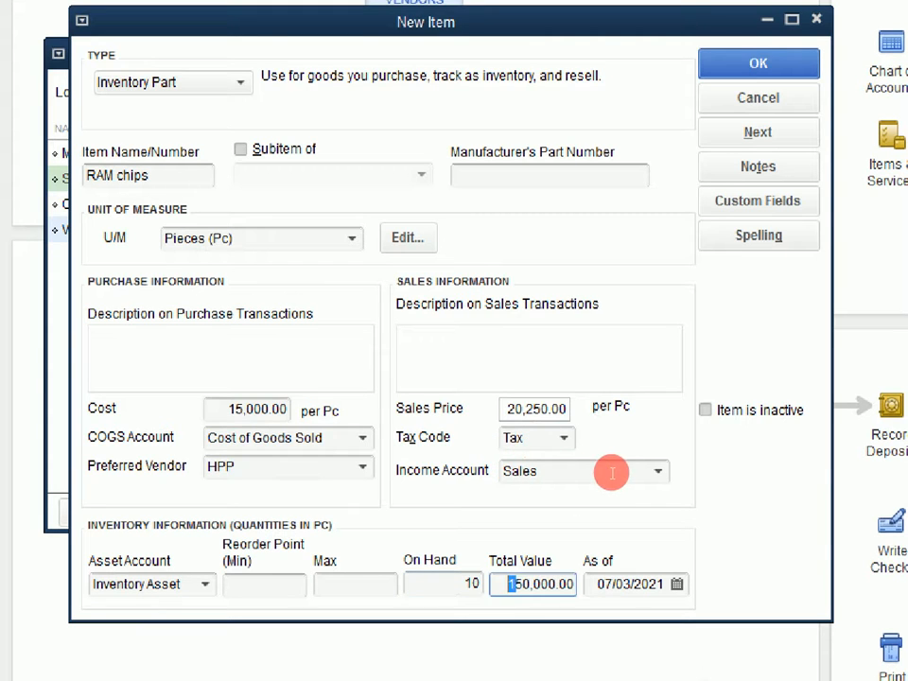
# Date the RAM chips opening quantity 06/01/2021, then save the item and move on to another new item.
pyautogui.click(677, 584)
pyautogui.click(609, 622)
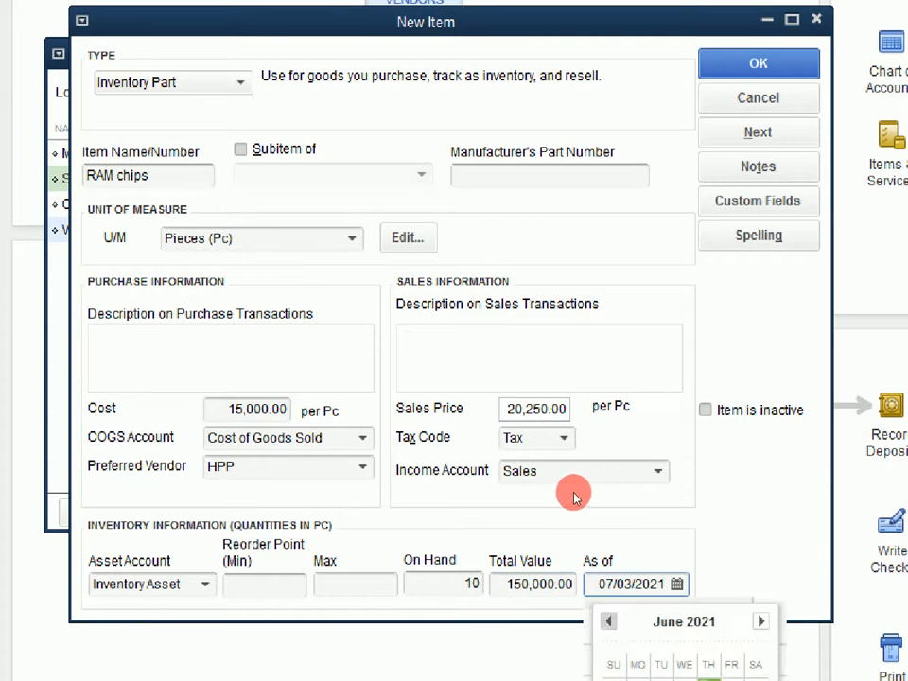
pyautogui.click(661, 680)
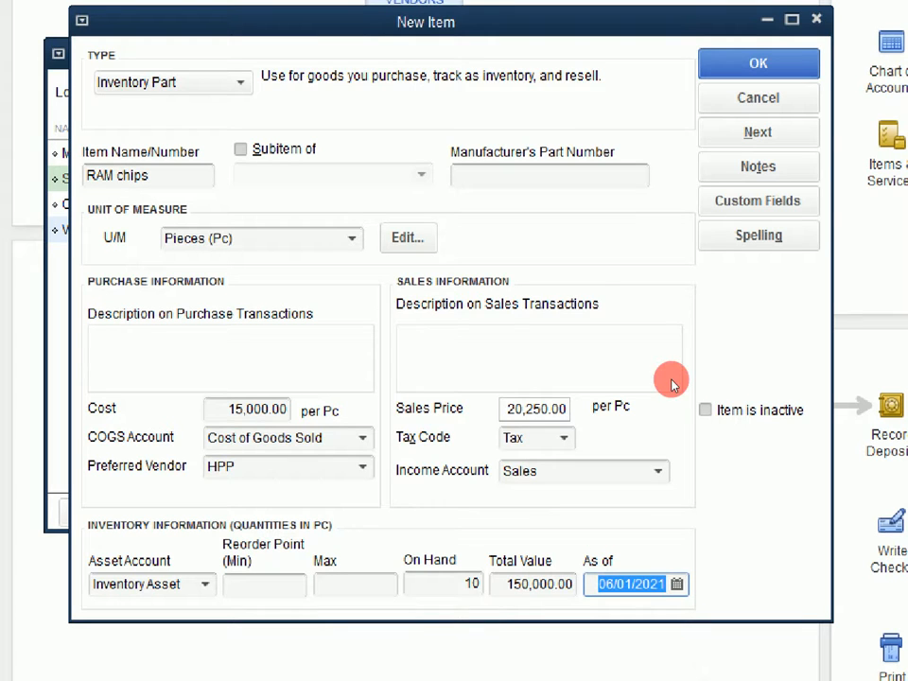
pyautogui.click(683, 174)
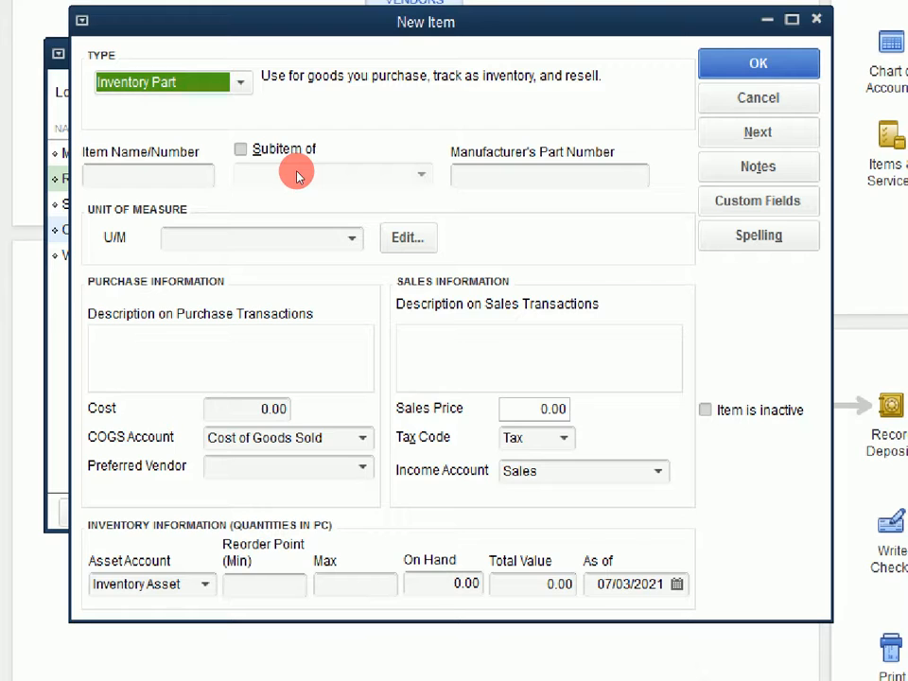
# Change the new item's type to Service and name it PC Labelling.
pyautogui.click(330, 140)
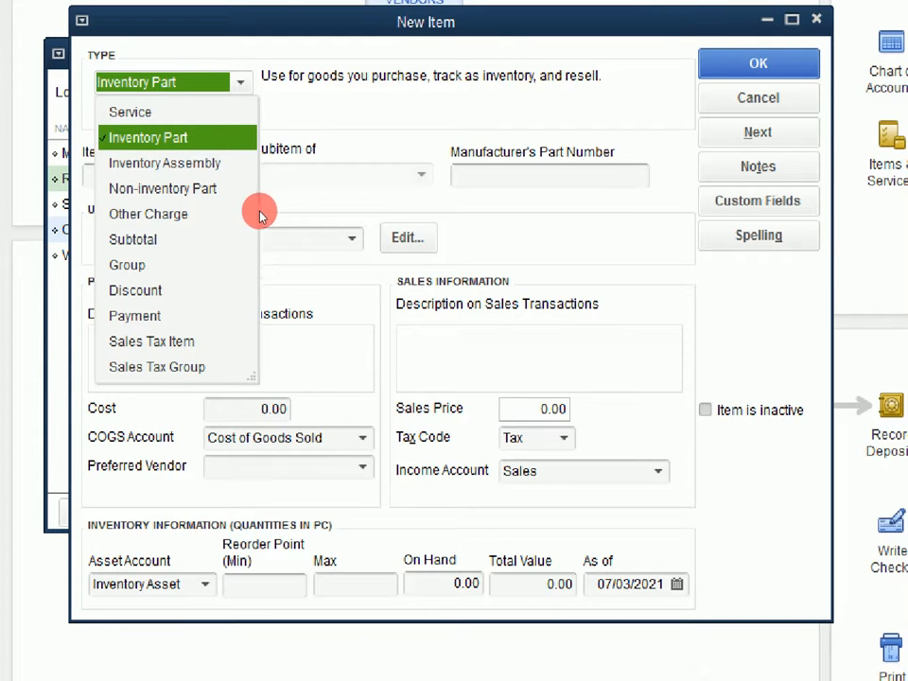
pyautogui.click(262, 152)
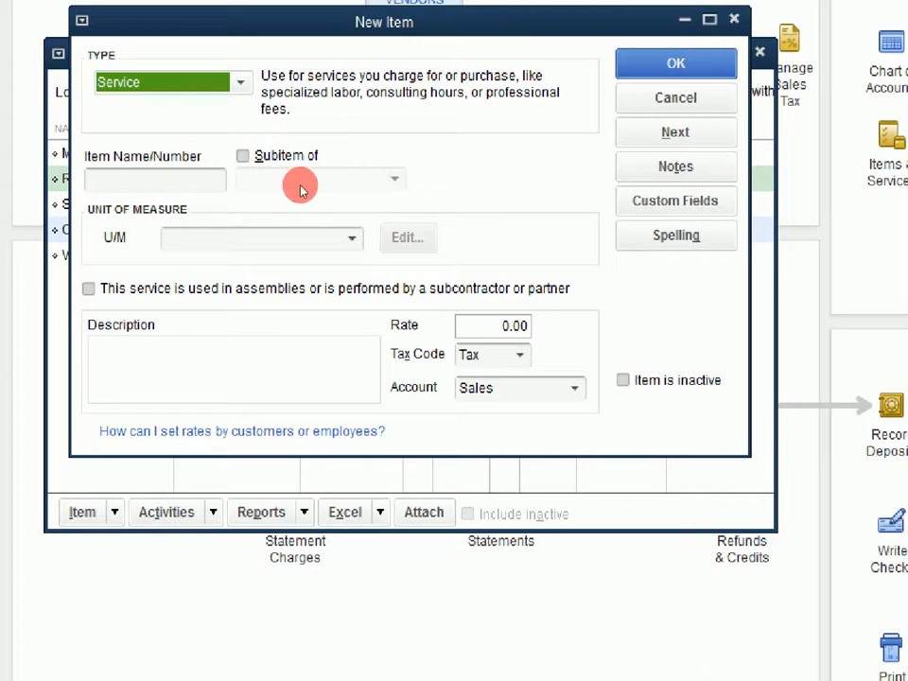
pyautogui.press('Tab')
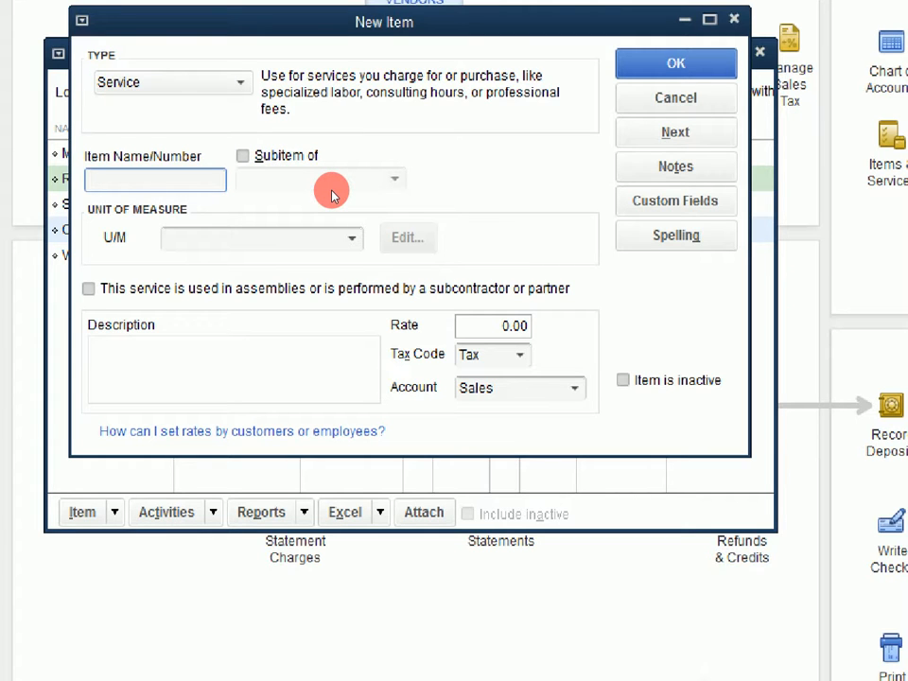
pyautogui.write('PC Labelling')
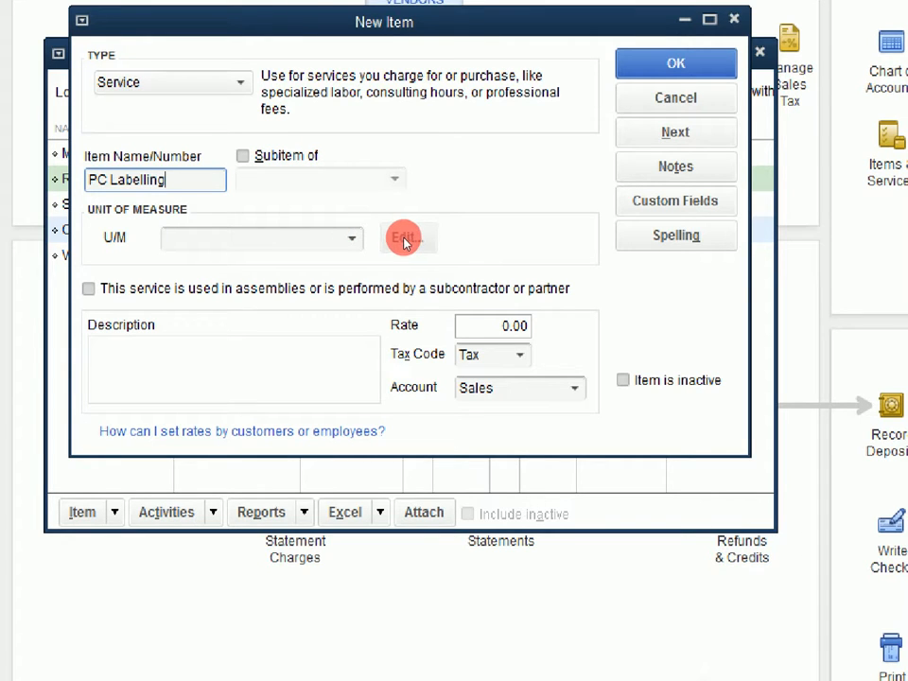
# Set the PC Labelling rate to 5000 without a unit of measure, and save it to continue with another new item.
pyautogui.click(351, 238)
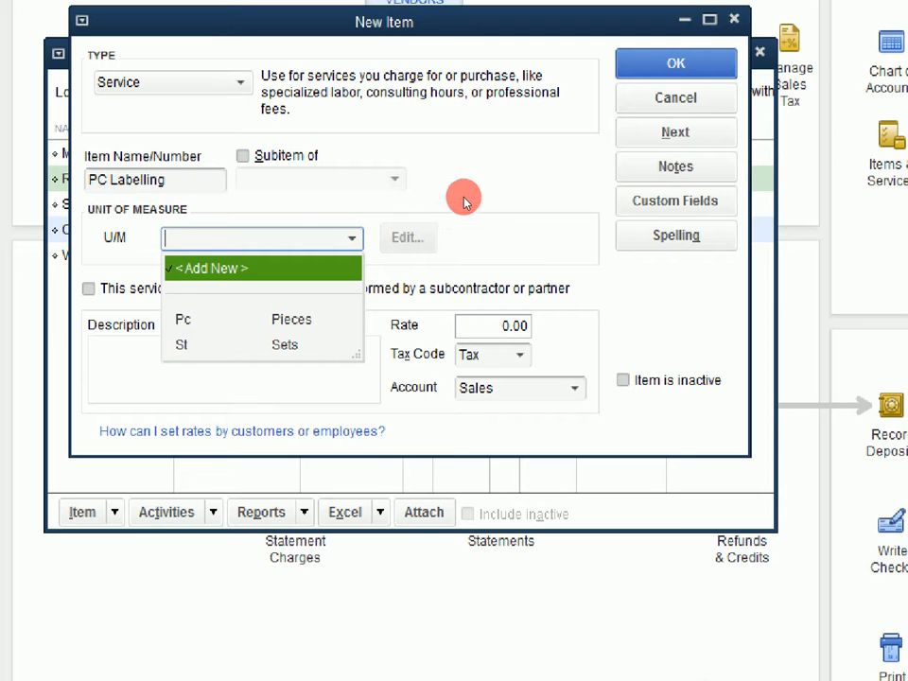
pyautogui.press('Escape')
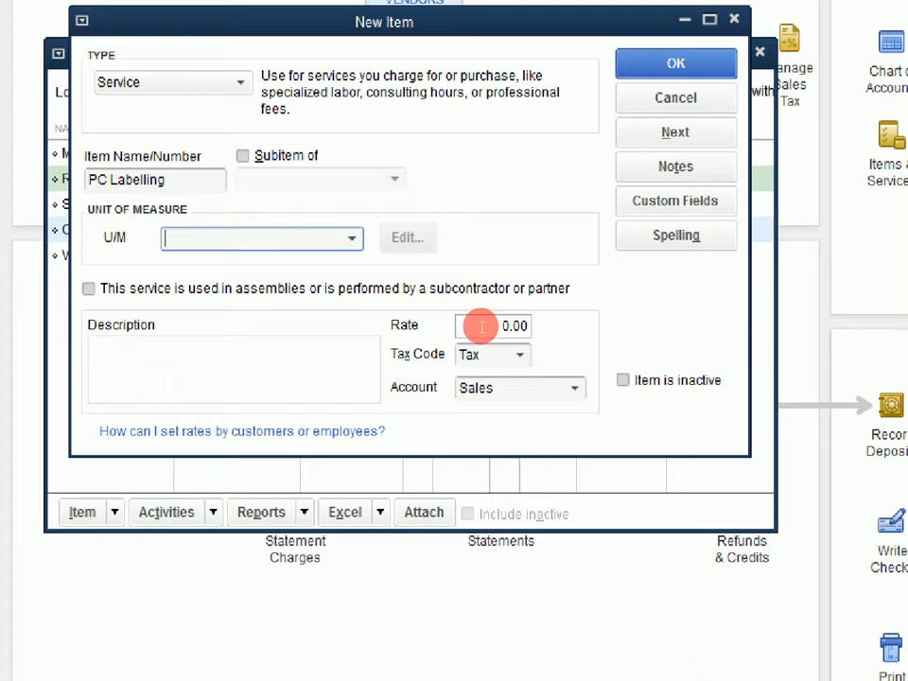
pyautogui.press('Tab')
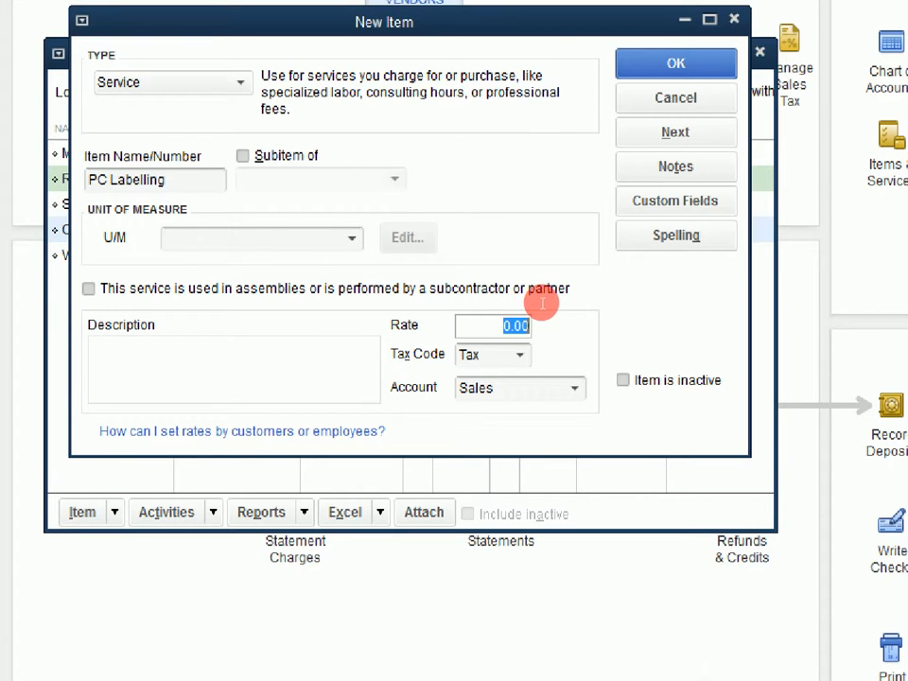
pyautogui.write('5000')
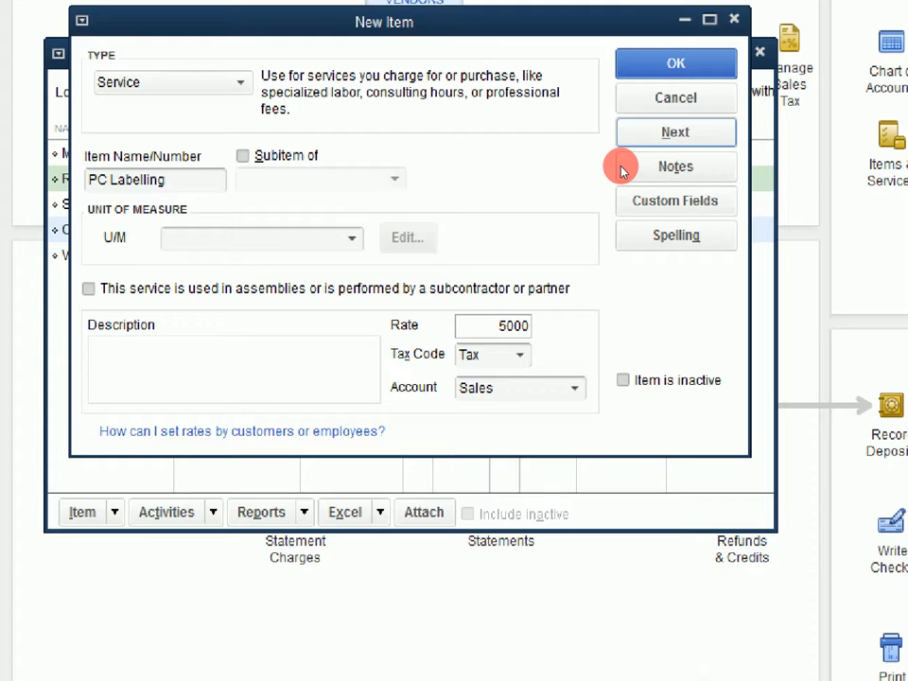
pyautogui.hotkey('alt', 'n')
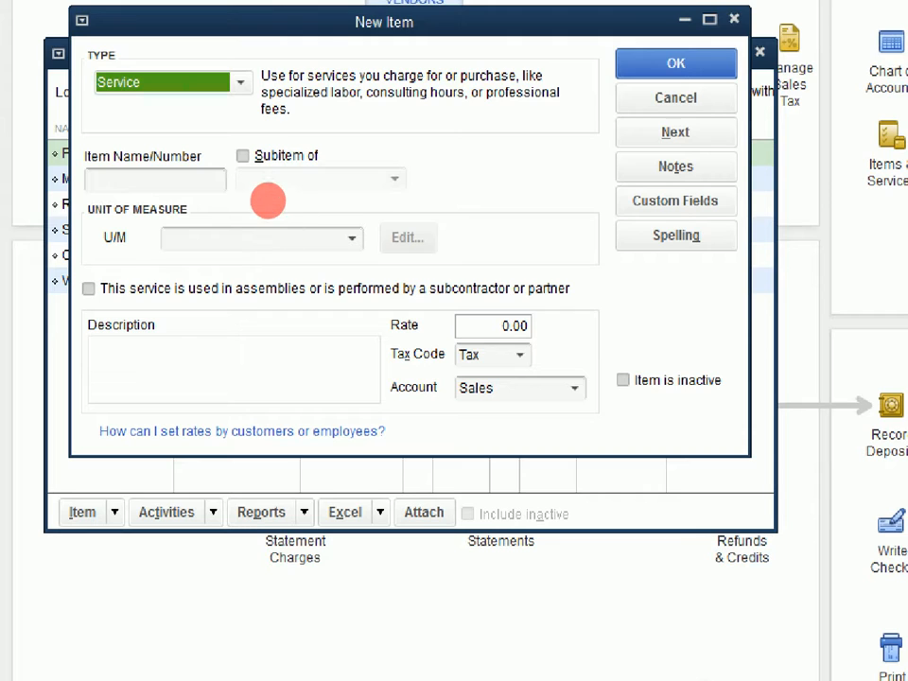
# Name the new service item Cleaning and Blowing.
pyautogui.press('Tab')
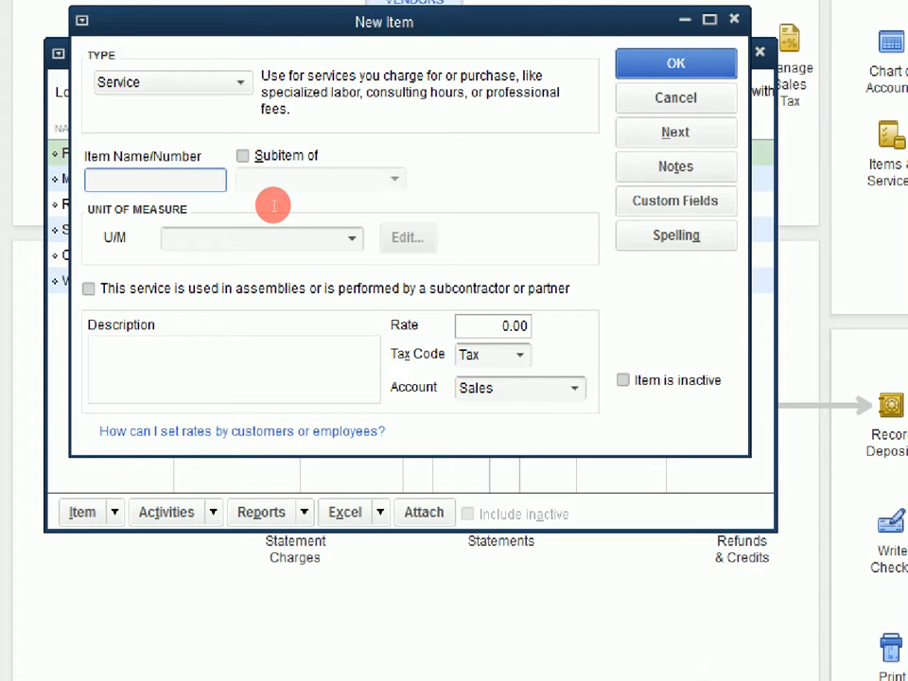
pyautogui.write('B')
pyautogui.press('BackSpace')
pyautogui.write('Cleaning and')
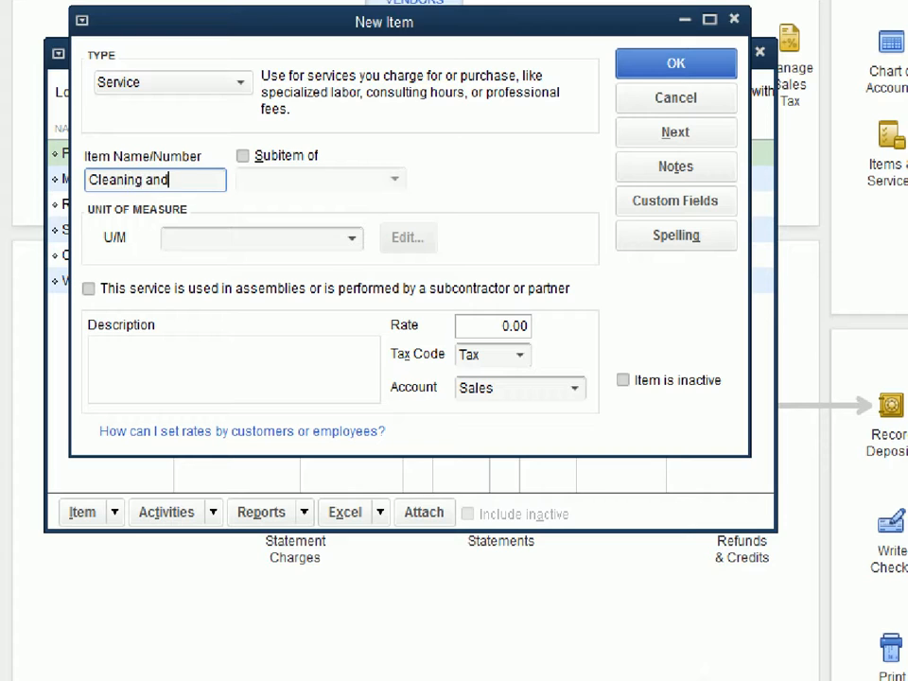
pyautogui.write(' Blowing')
# Set the Cleaning and Blowing rate to 10000 and save the item, returning to the item list.
pyautogui.moveTo(501, 322); pyautogui.dragTo(529, 287)
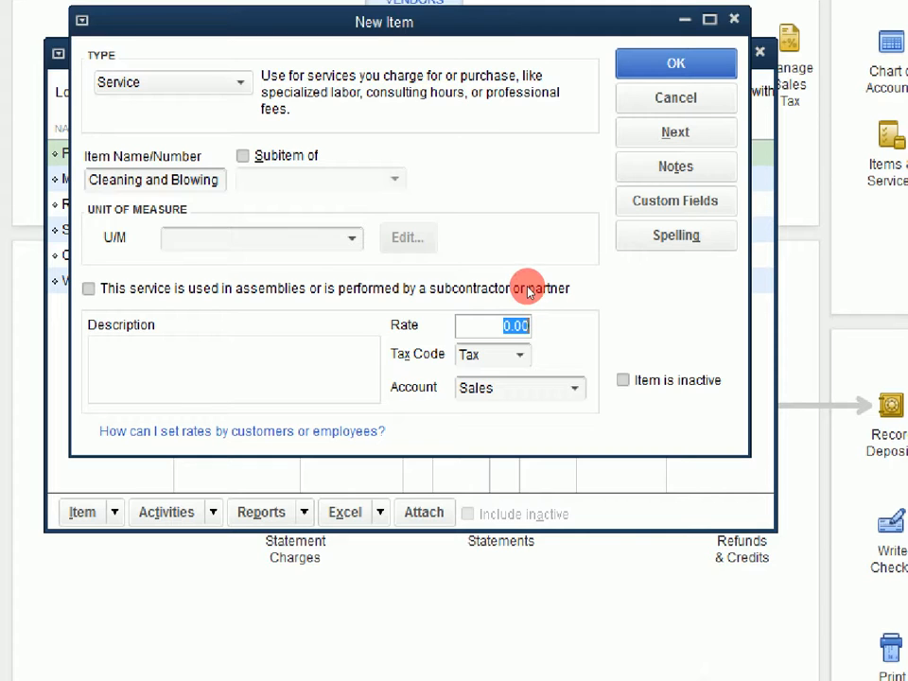
pyautogui.write('10000')
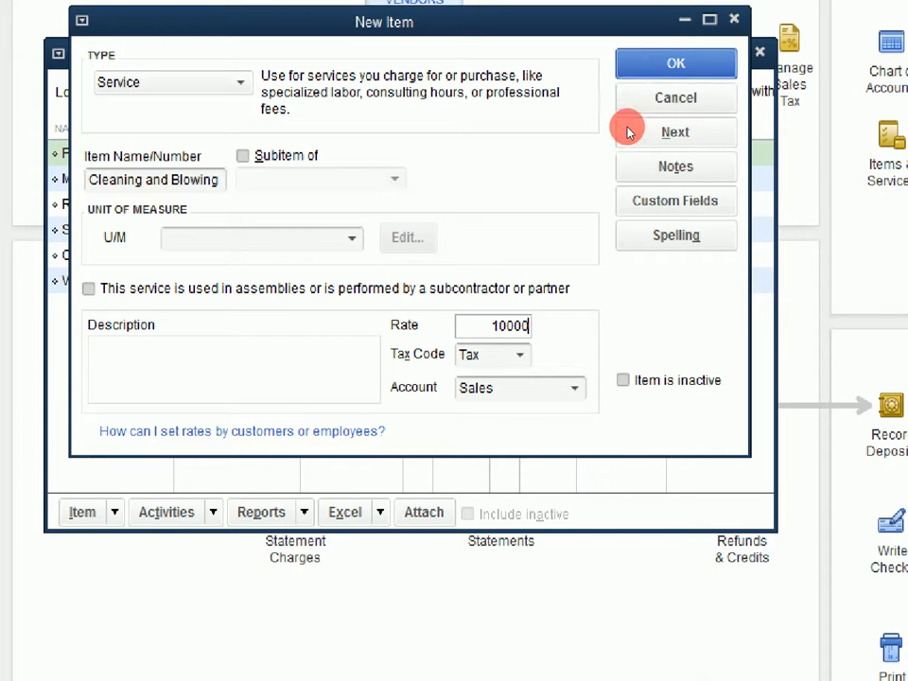
pyautogui.press('Return')
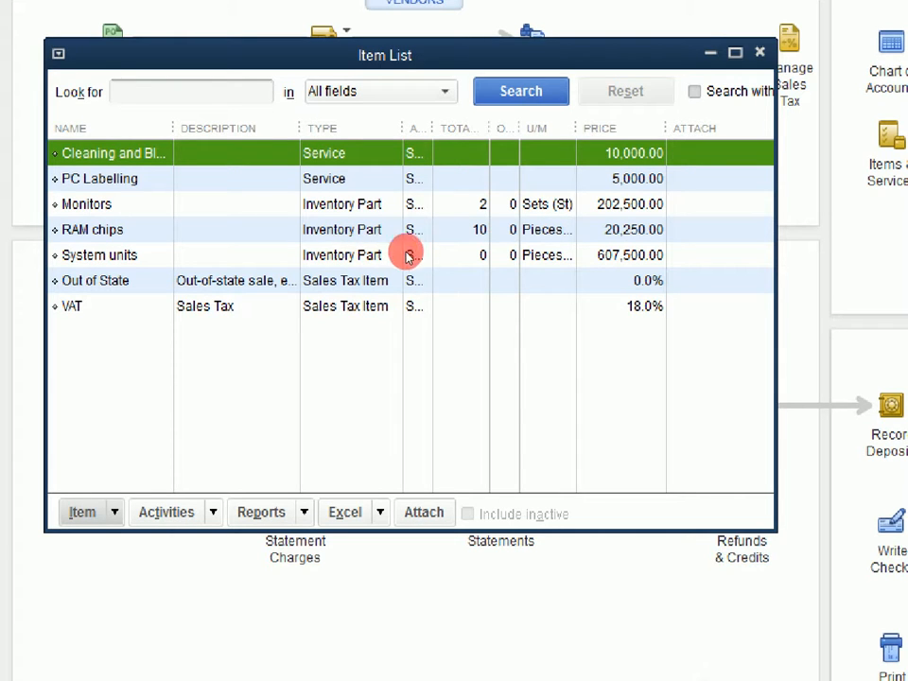
# Widen the account column in the item list and go through the service and inventory items down to System units.
pyautogui.moveTo(433, 128); pyautogui.dragTo(447, 127)
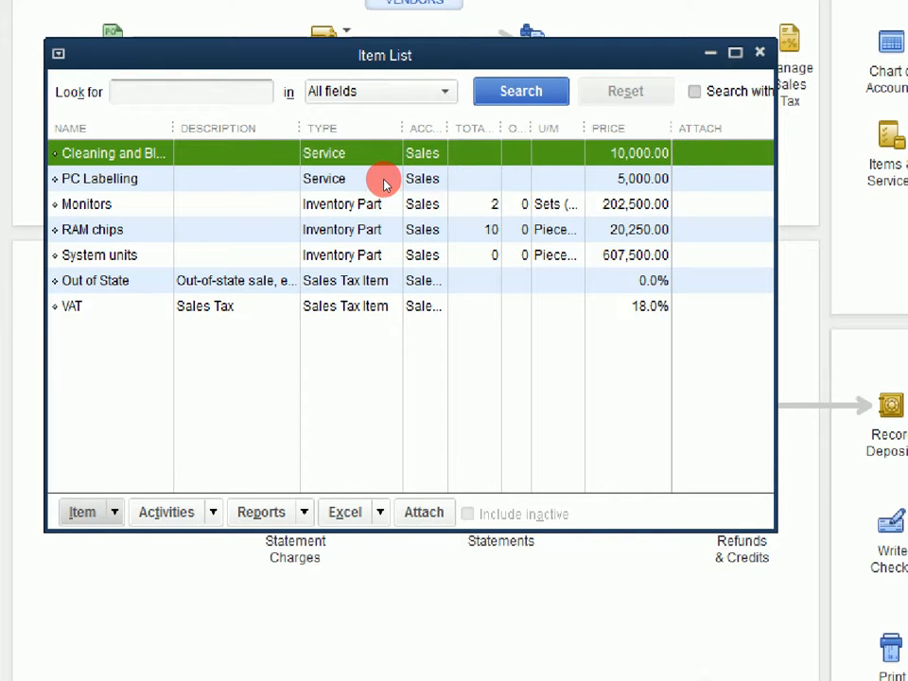
pyautogui.press('Down')
pyautogui.press('Up')
pyautogui.click(378, 213)
pyautogui.click(382, 237)
pyautogui.click(381, 246)
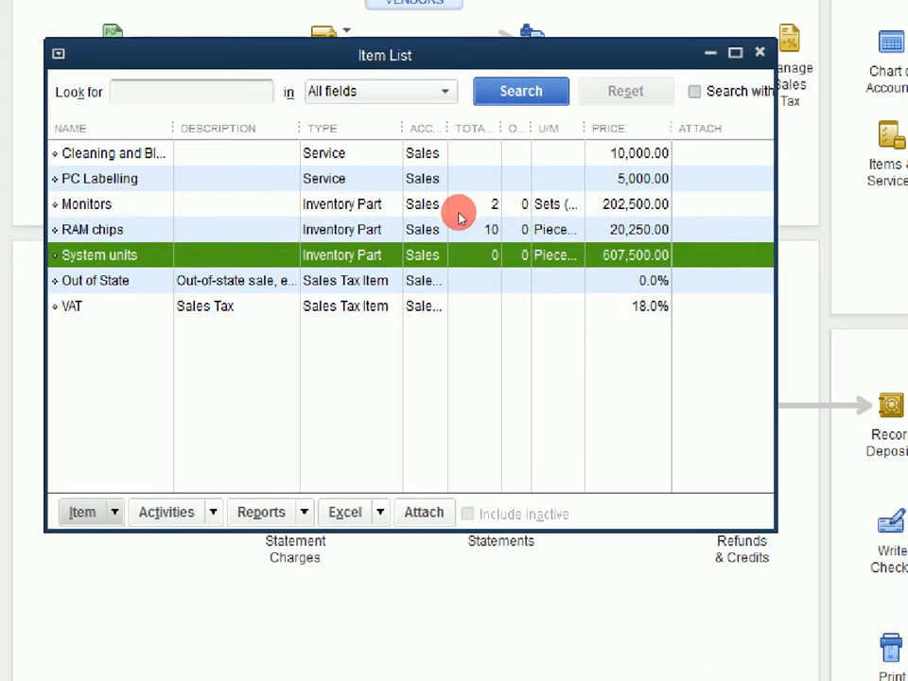